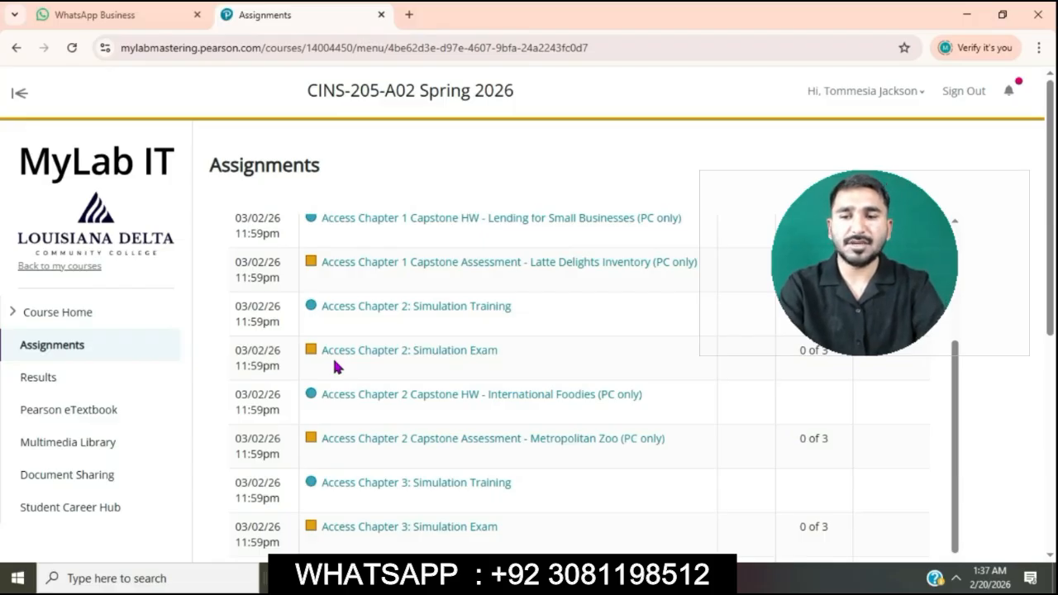
# Open the Access Chapter 2: Simulation Exam assignment, start it and launch the simulation in a maximized window
pyautogui.click(421, 354)
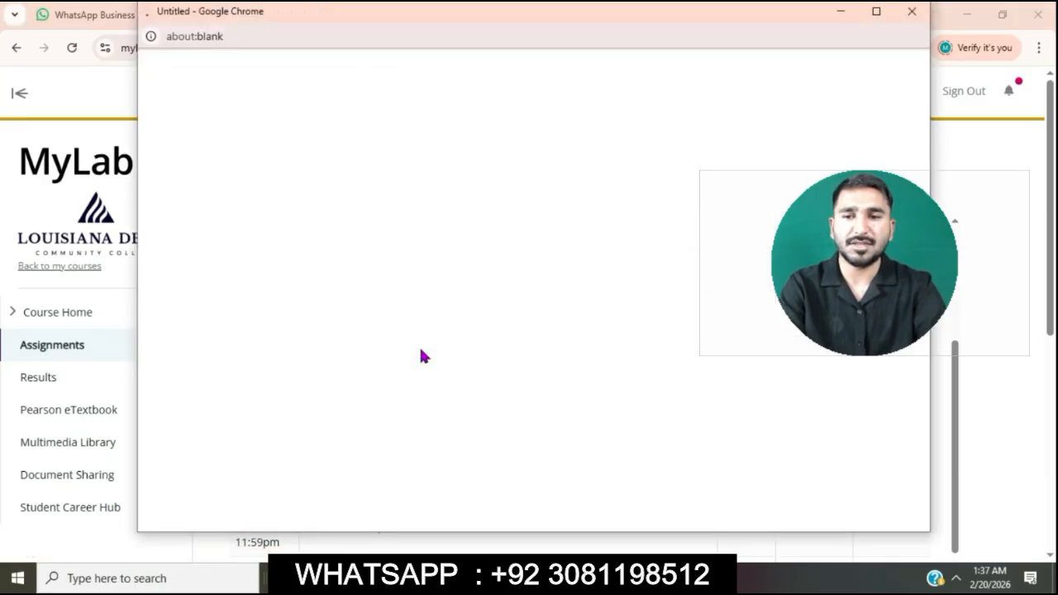
pyautogui.click(876, 11)
pyautogui.click(58, 371)
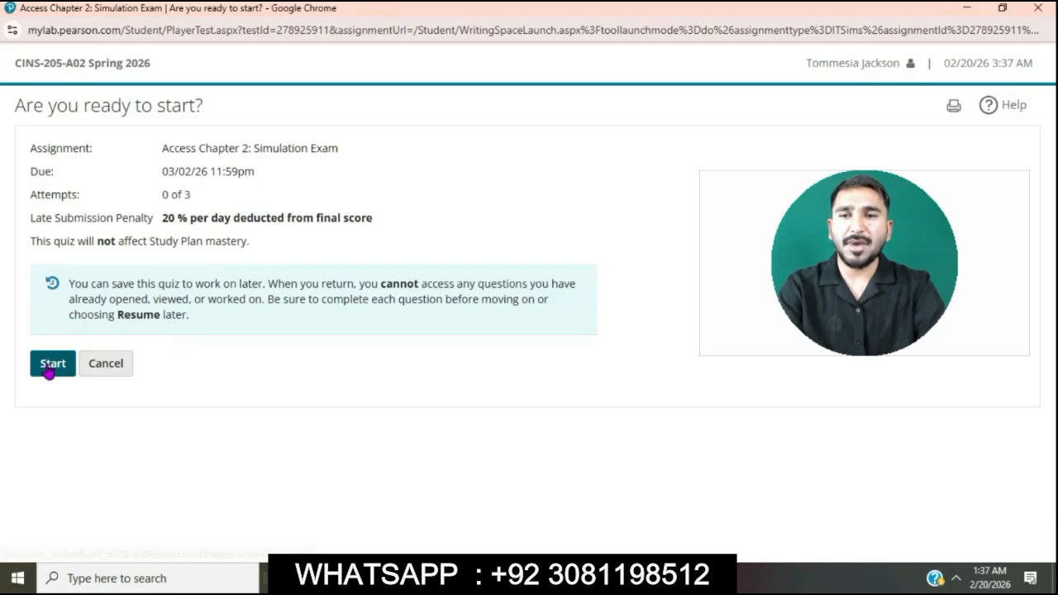
pyautogui.click(50, 372)
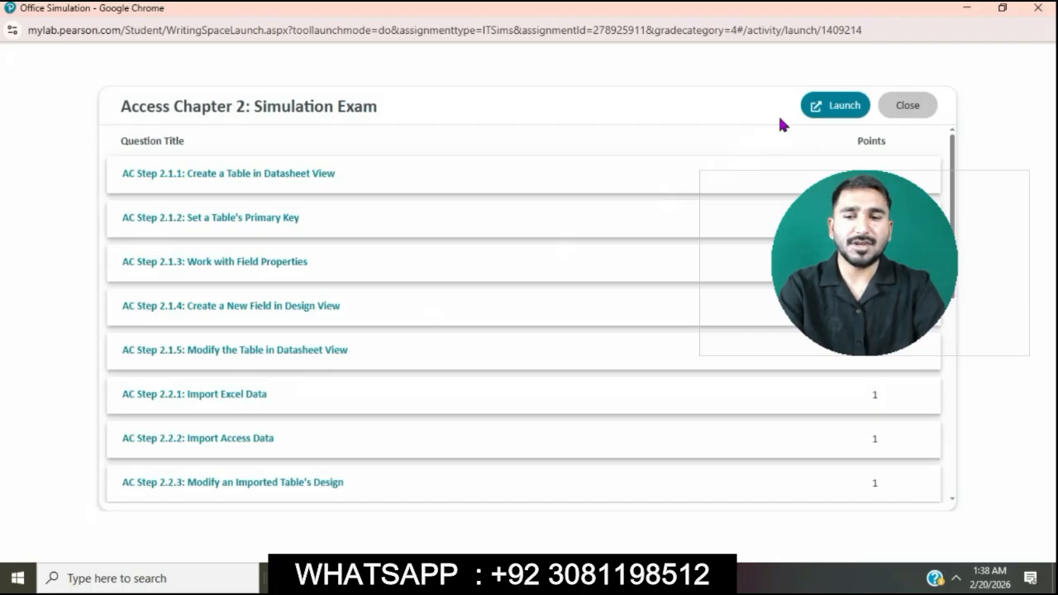
pyautogui.click(829, 106)
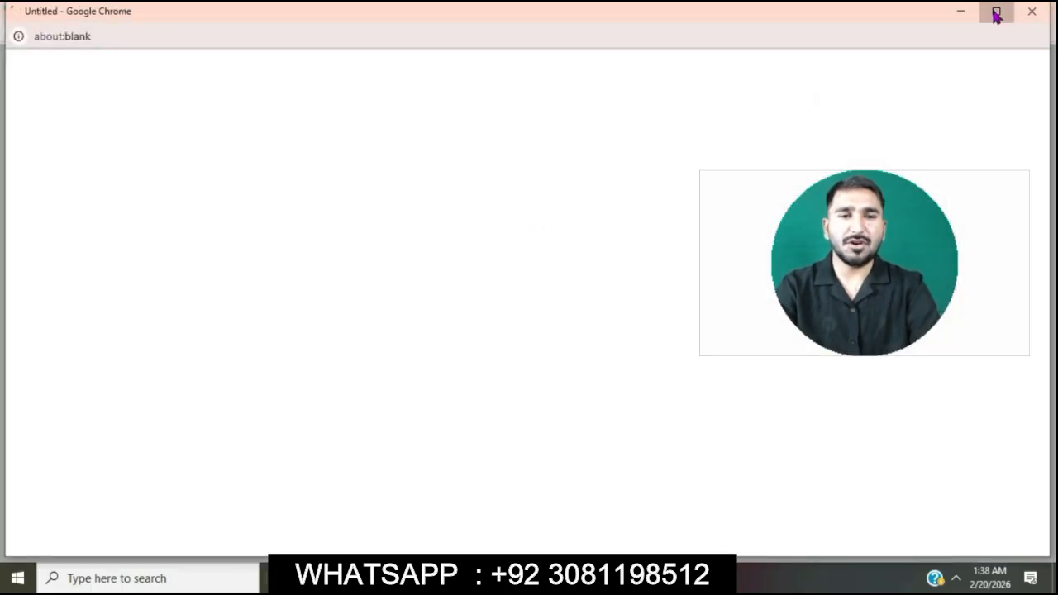
pyautogui.click(996, 14)
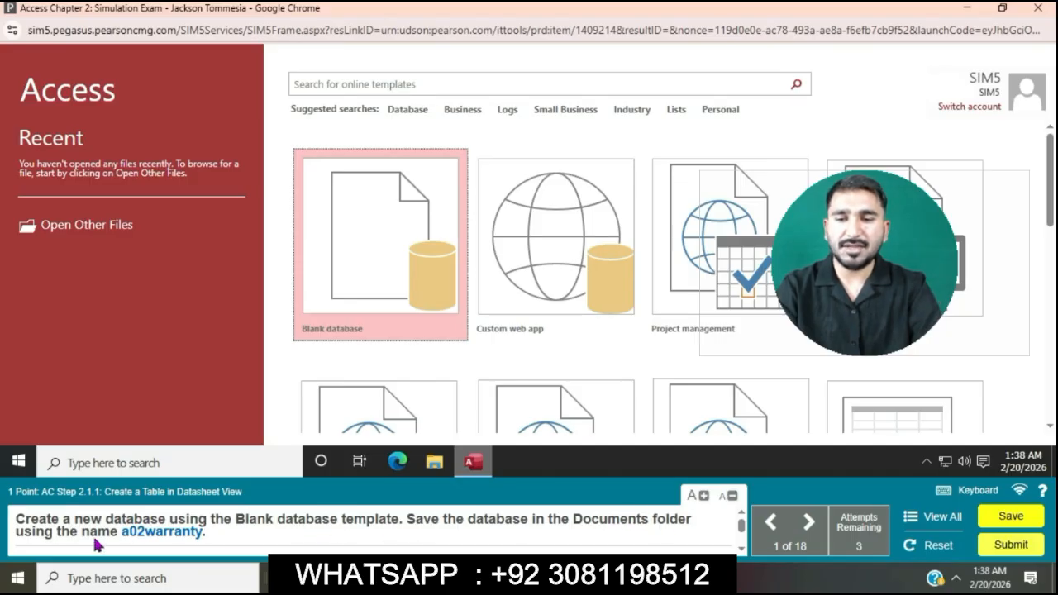
# Create a blank database named a02warranty in the Documents folder
pyautogui.click(396, 303)
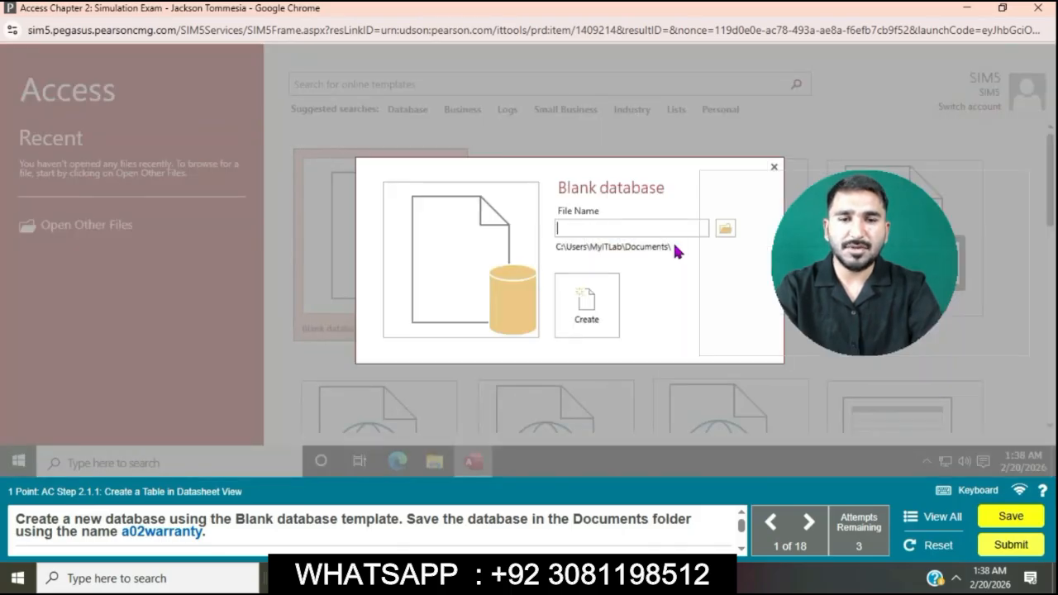
pyautogui.write('a')
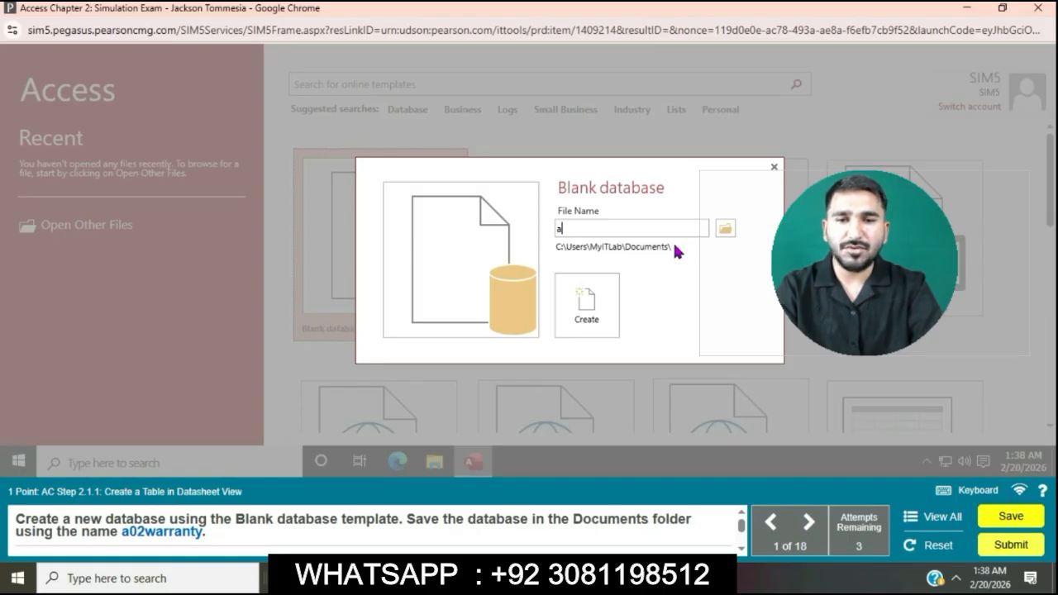
pyautogui.write('02warranty')
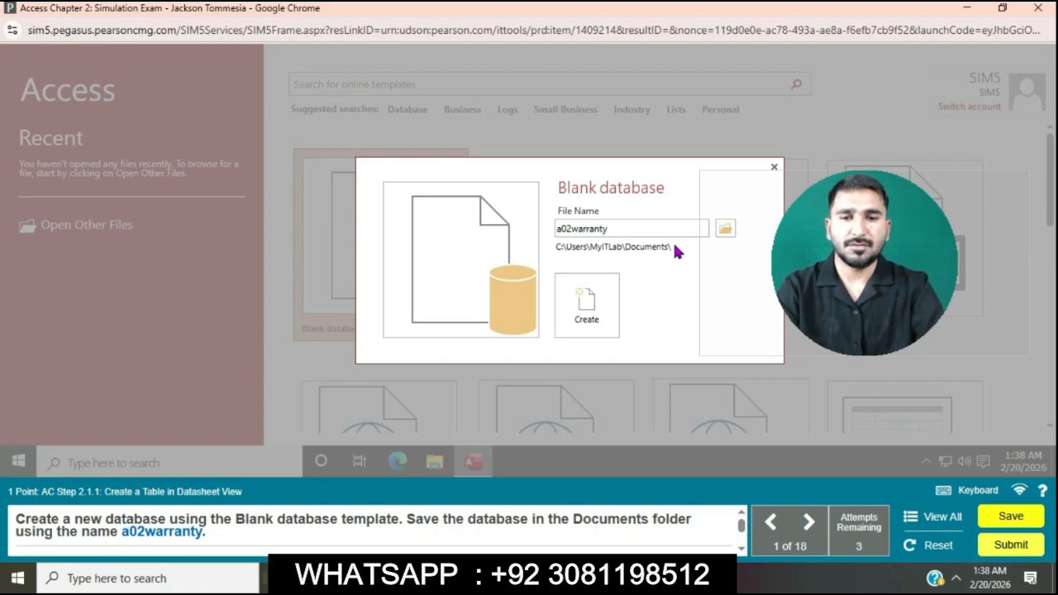
pyautogui.click(582, 312)
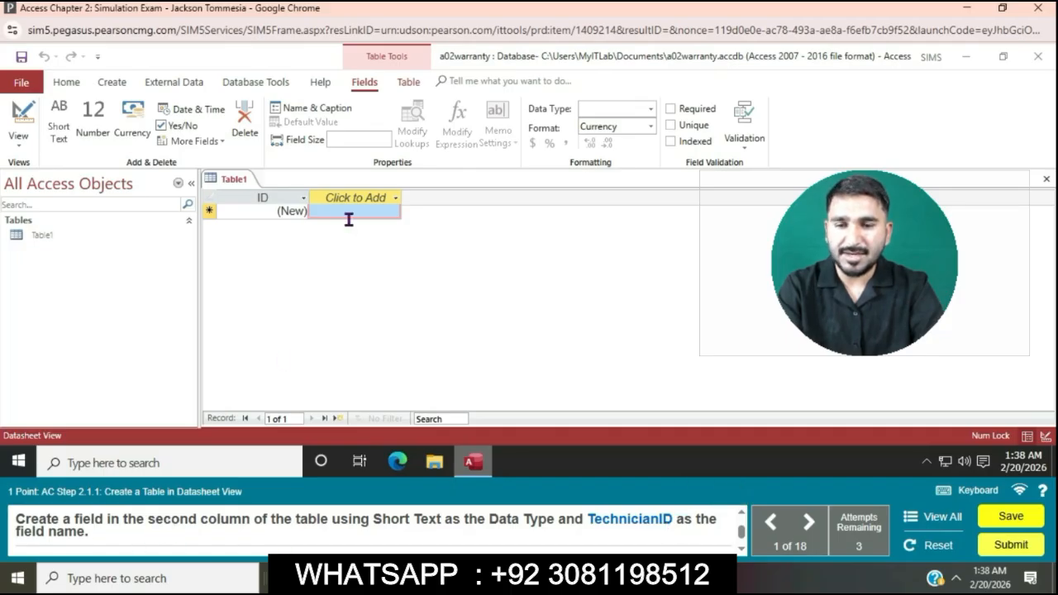
# Add a Short Text field named TechnicianID as the second column of the new table
pyautogui.click(397, 200)
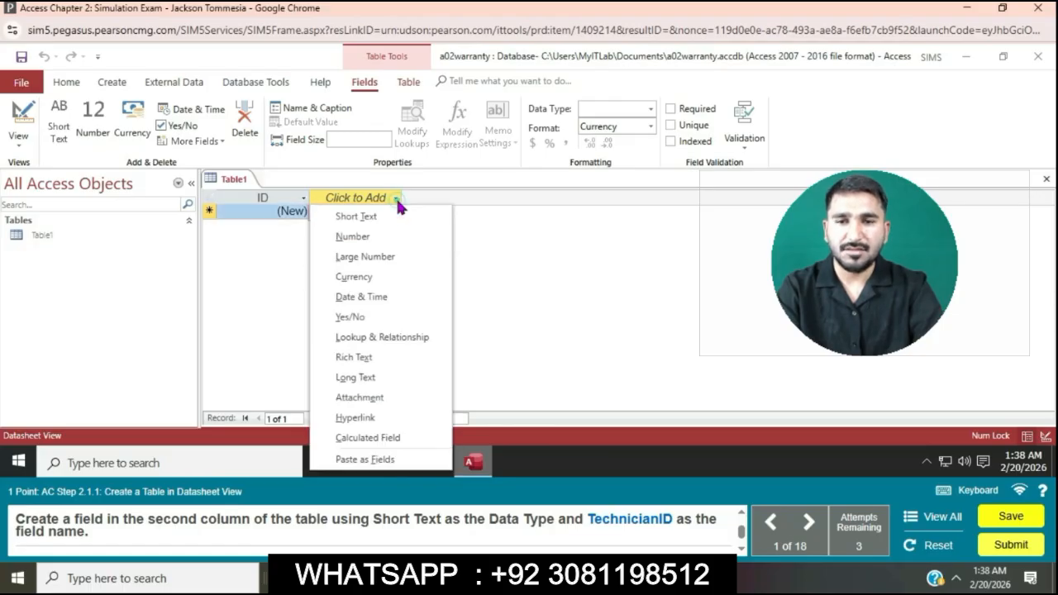
pyautogui.click(380, 213)
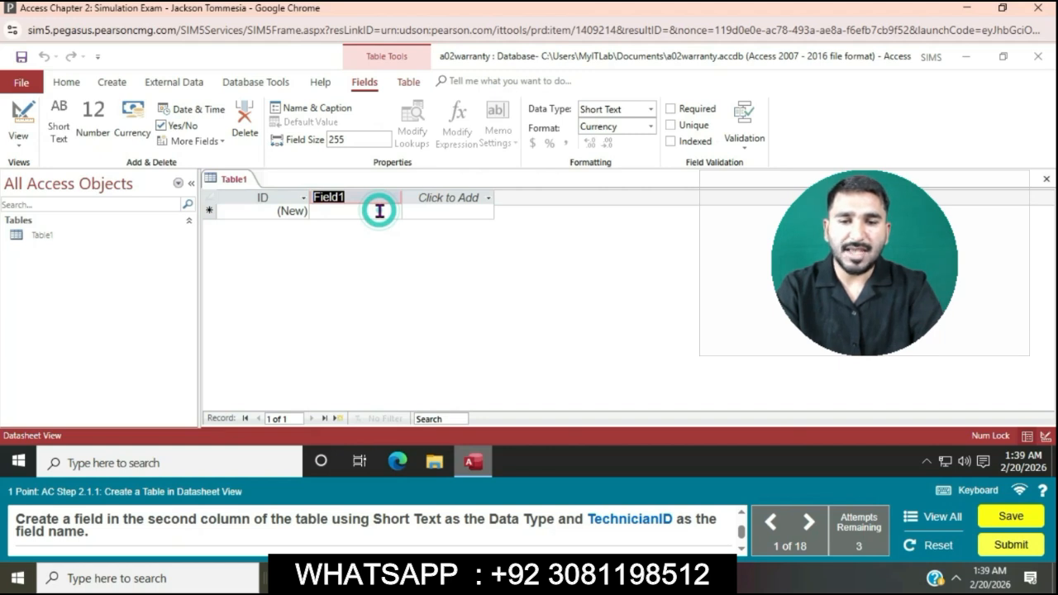
pyautogui.press('BackSpace')
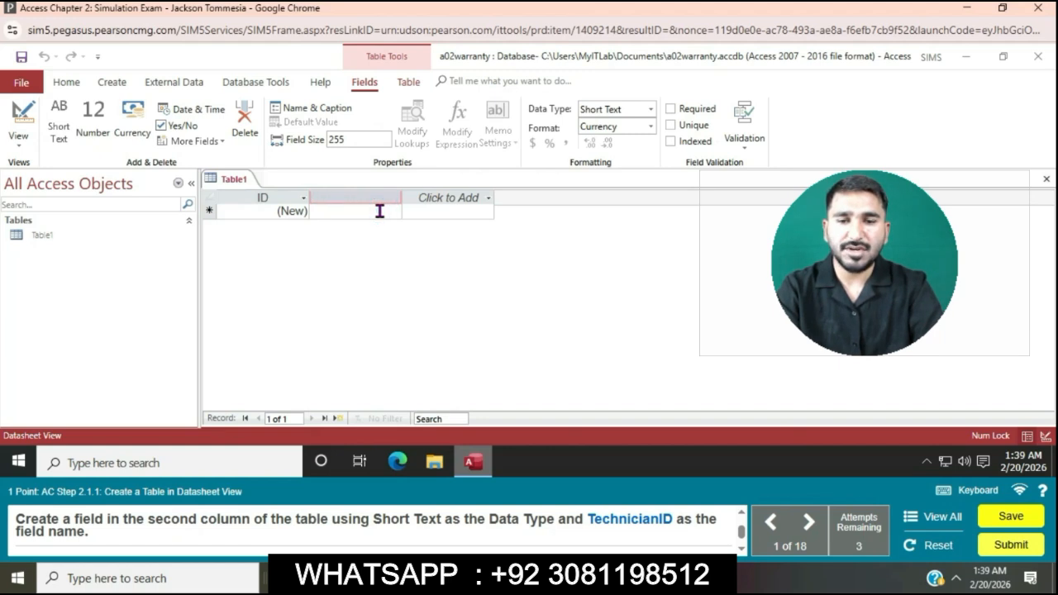
pyautogui.write('Tech')
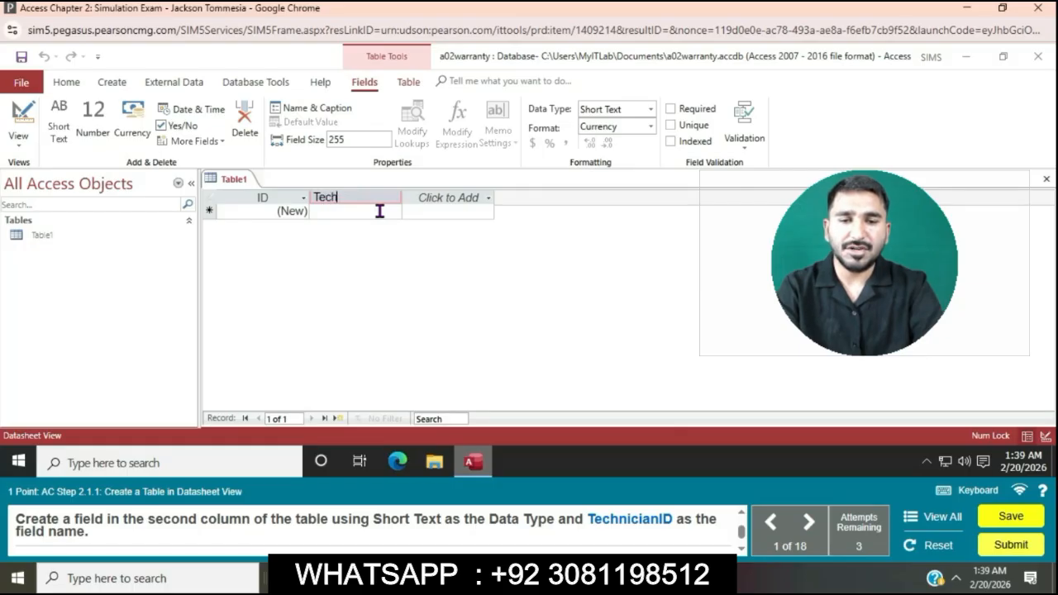
pyautogui.write('ni')
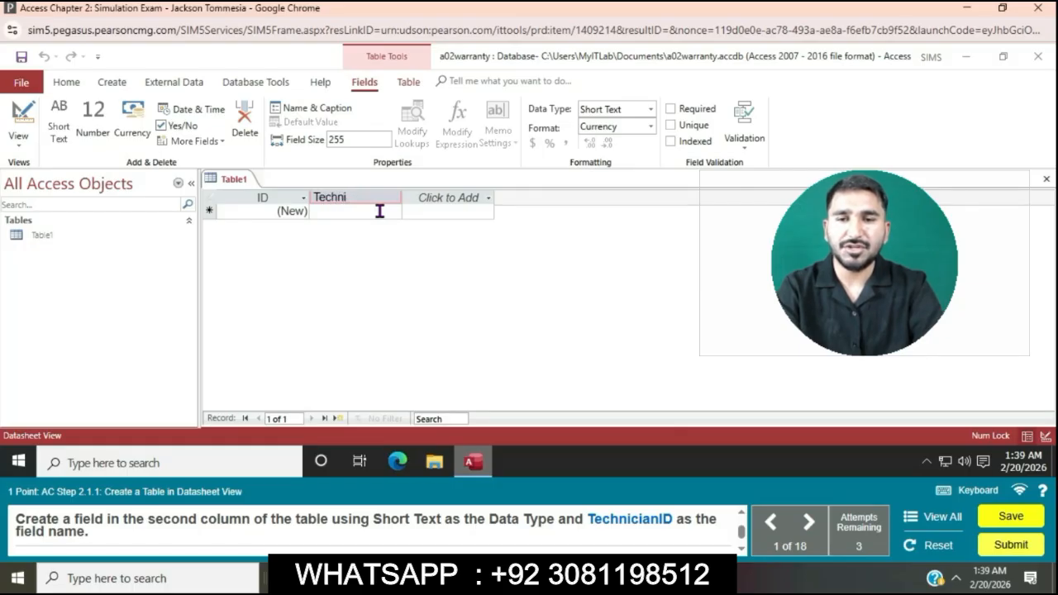
pyautogui.write('cia')
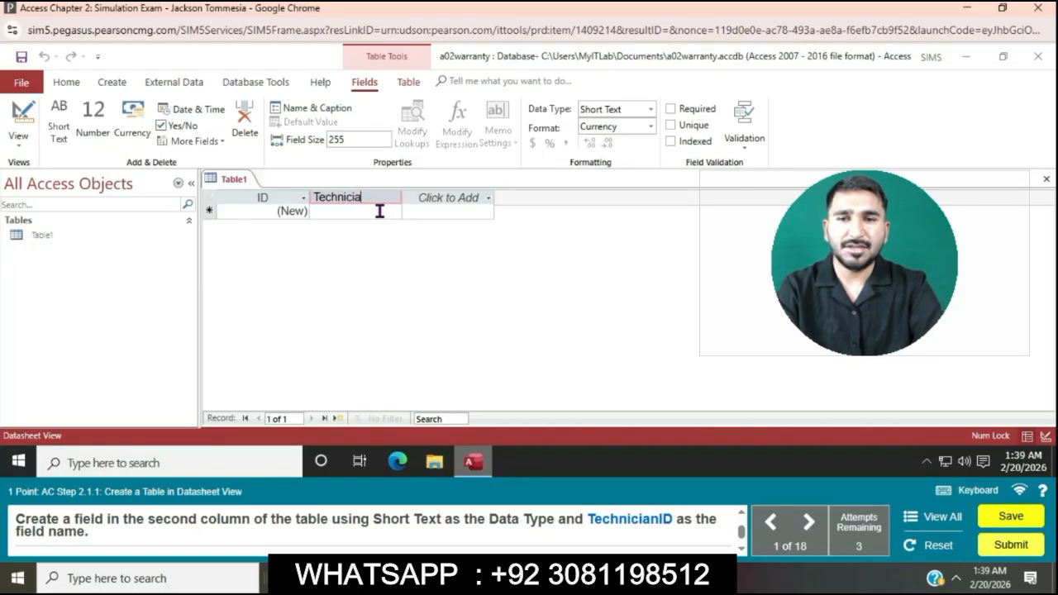
pyautogui.write('nID')
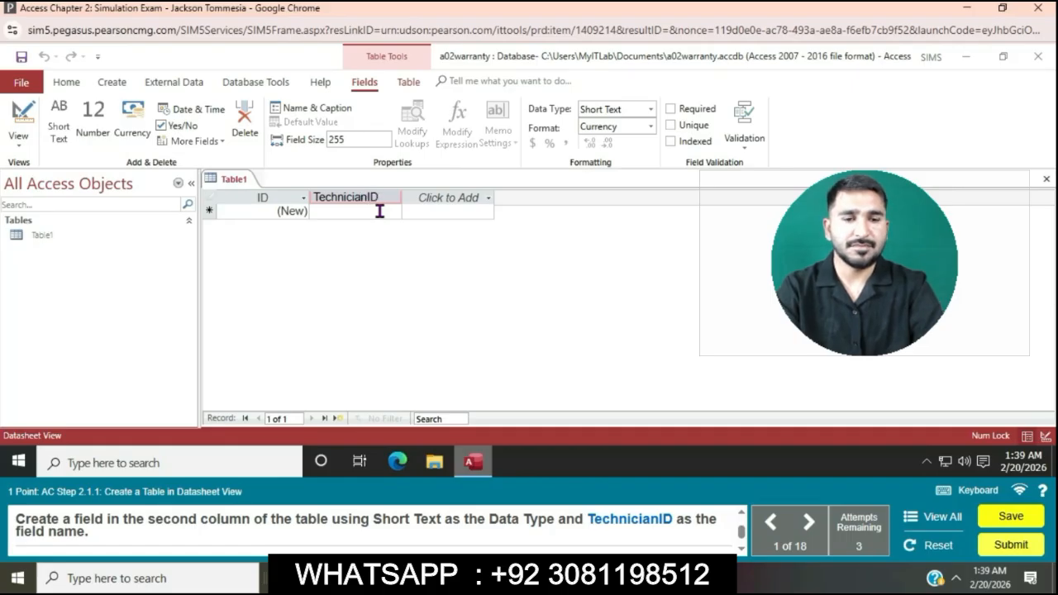
pyautogui.press('Return')
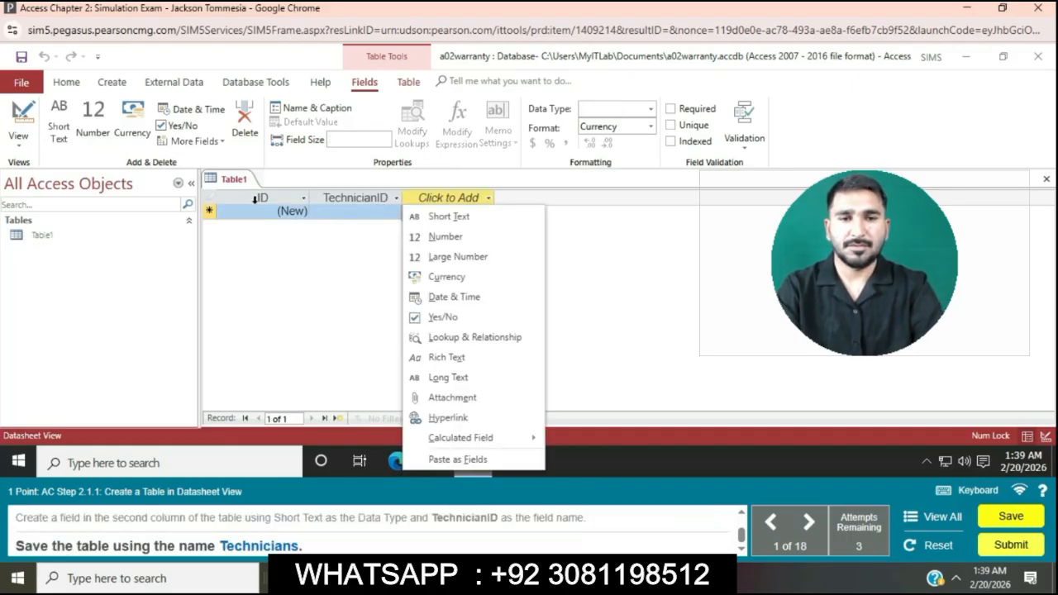
# Save the table under the name Technicians
pyautogui.rightClick(237, 183)
pyautogui.click(273, 199)
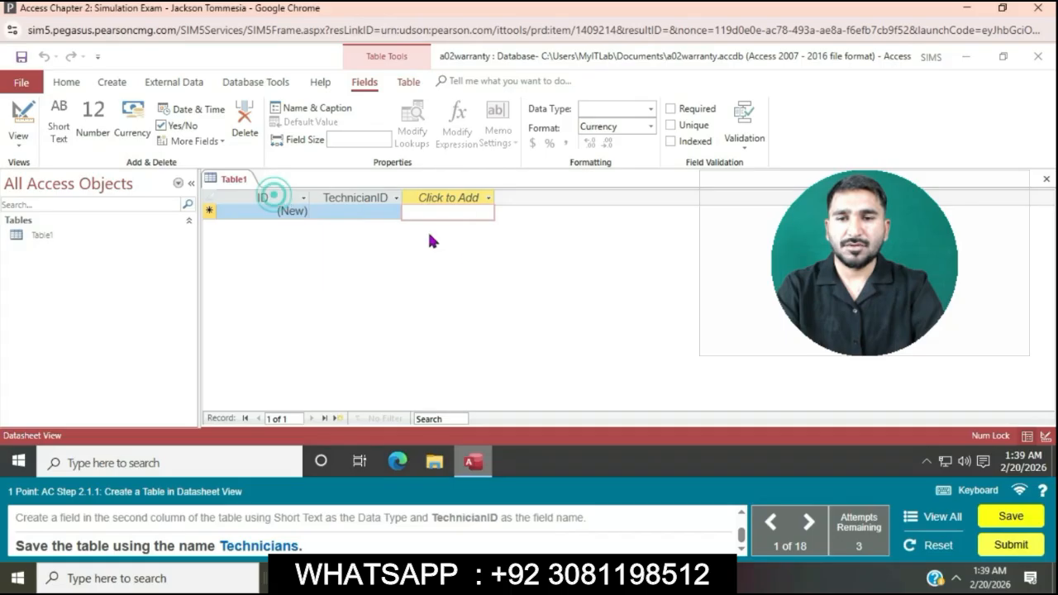
pyautogui.write('t')
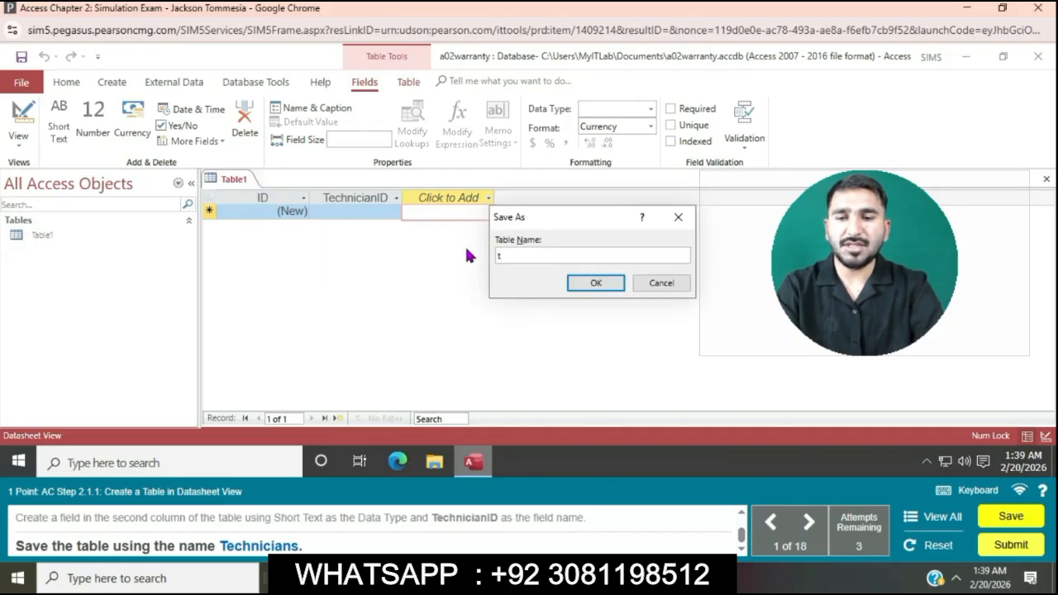
pyautogui.write('t')
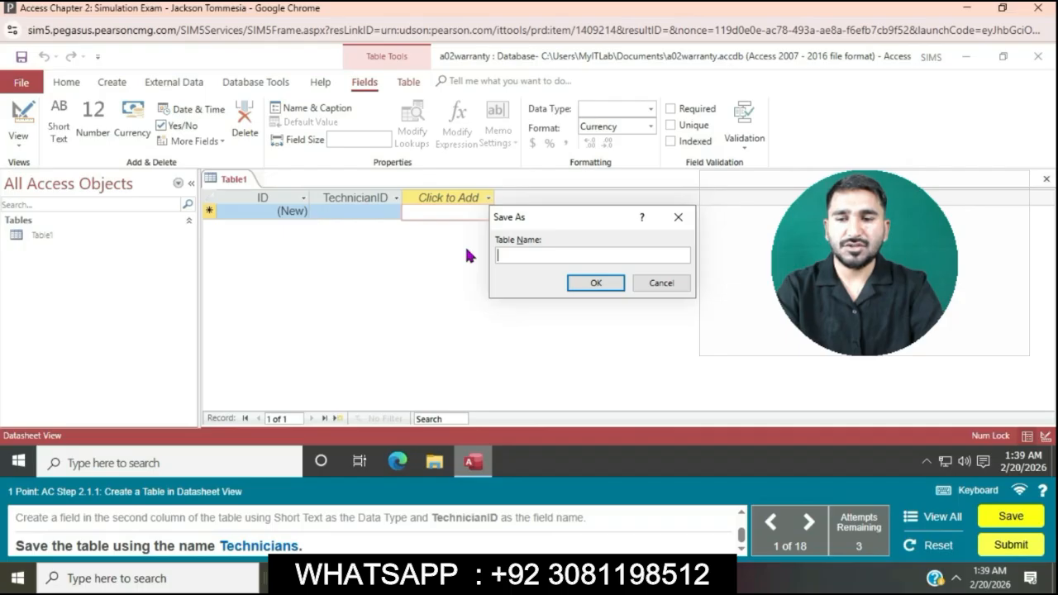
pyautogui.press('BackSpace')
pyautogui.write('Tech')
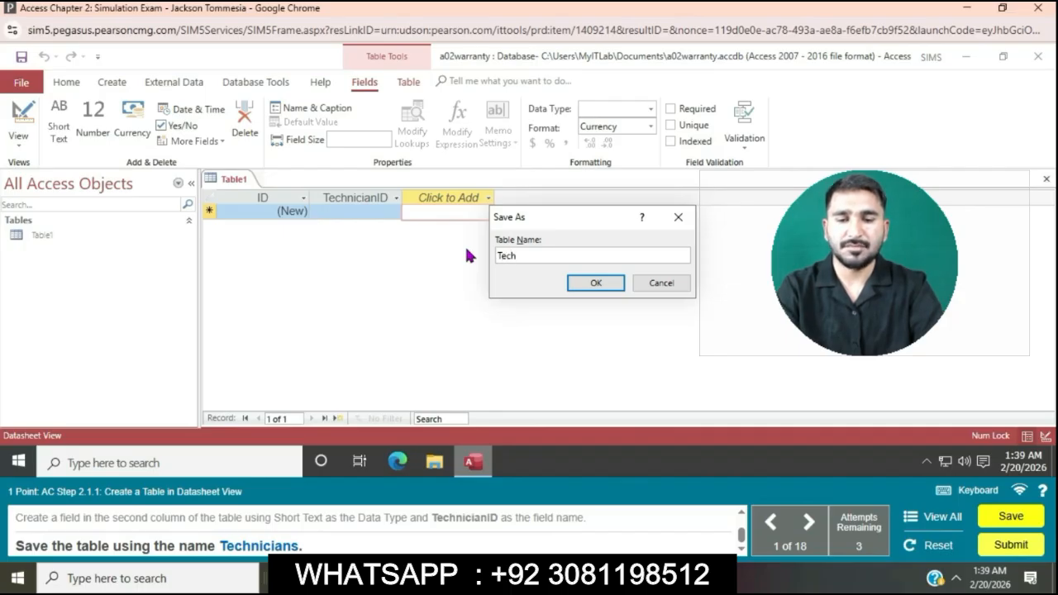
pyautogui.write('nicians')
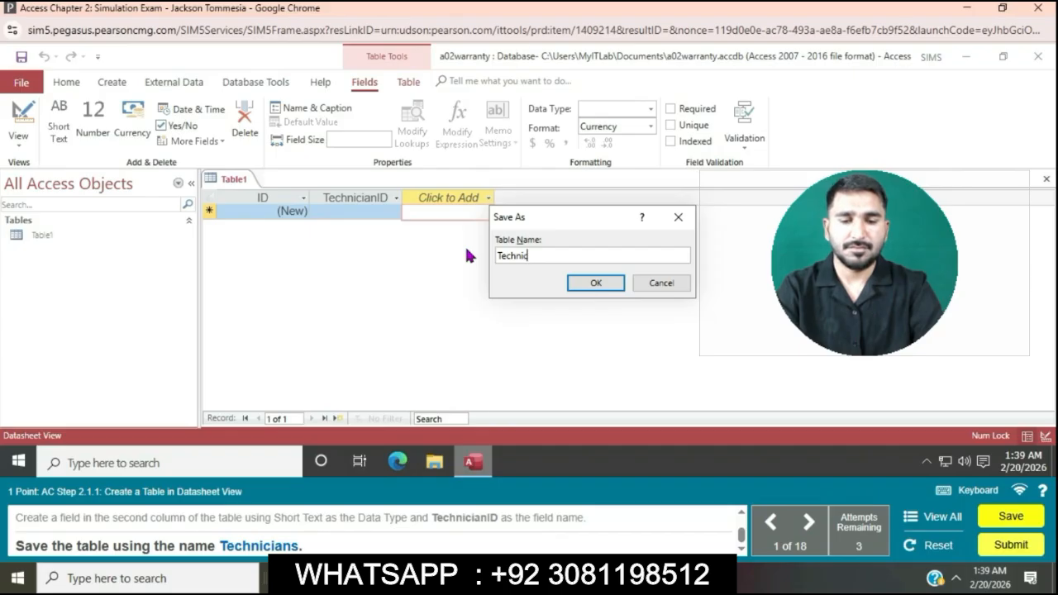
pyautogui.click(596, 283)
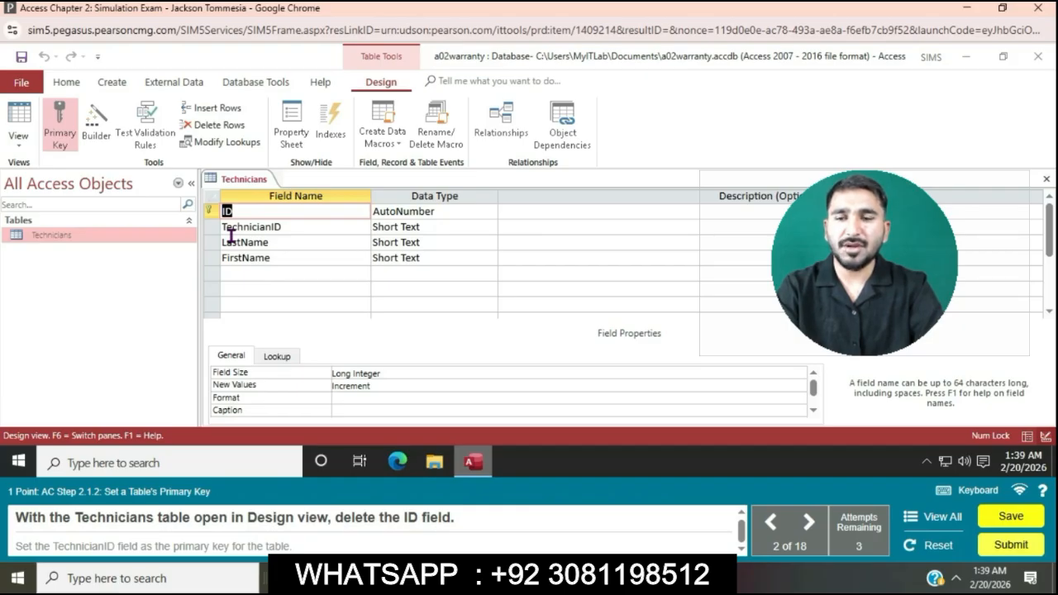
# Delete the ID field from the Technicians table in Design view, including its primary key
pyautogui.rightClick(214, 213)
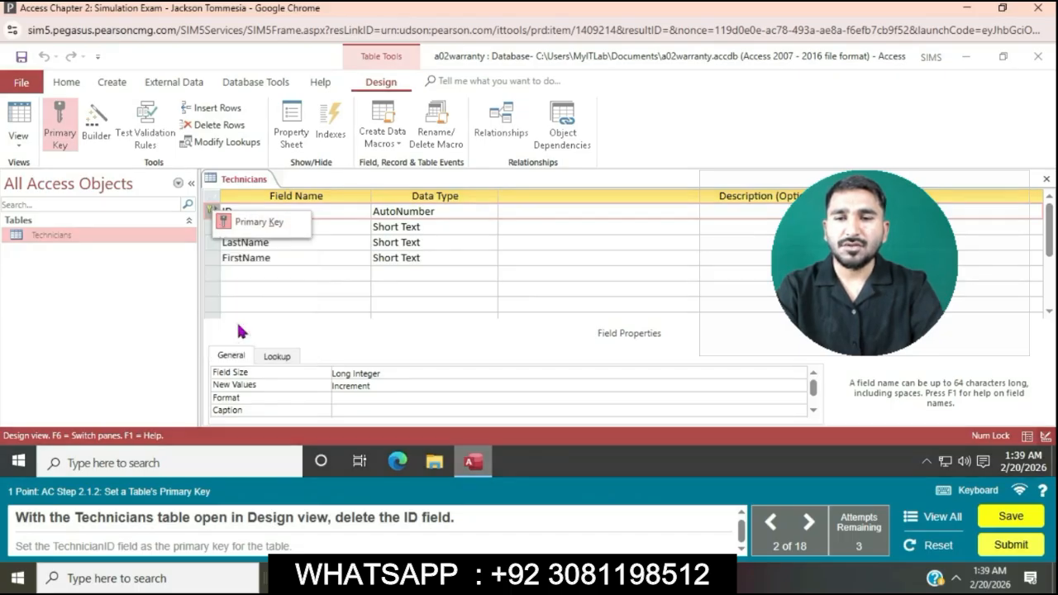
pyautogui.click(240, 327)
pyautogui.click(502, 302)
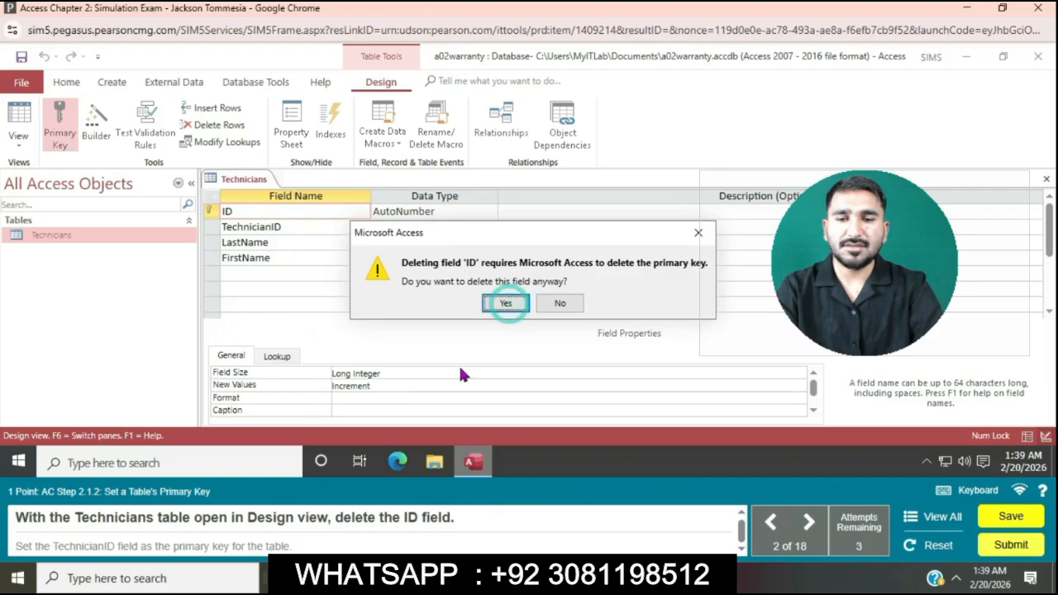
pyautogui.click(504, 303)
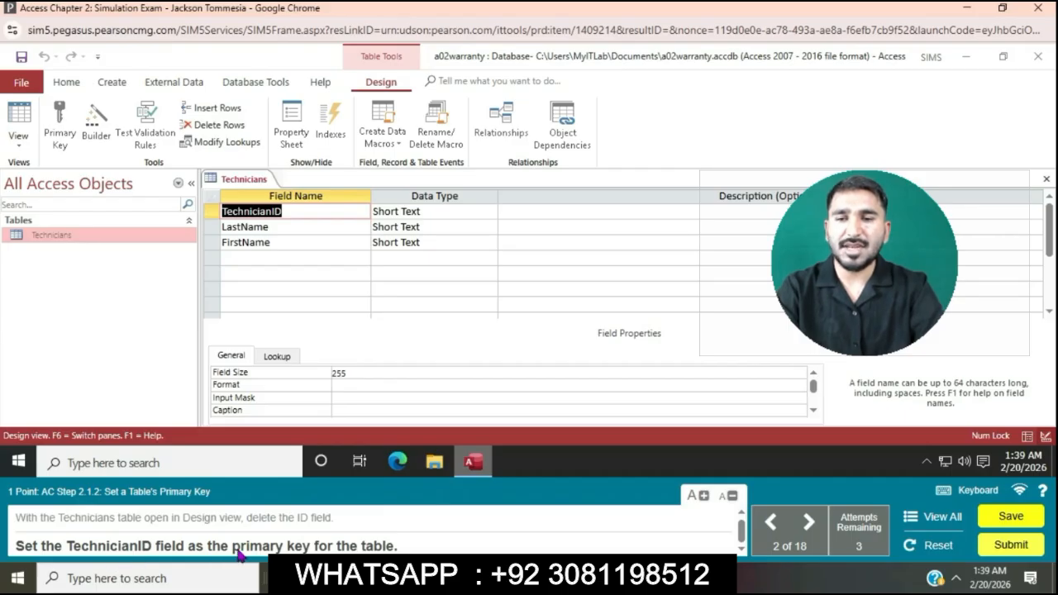
# Set the TechnicianID field as the primary key of the Technicians table
pyautogui.click(212, 211)
pyautogui.click(213, 211)
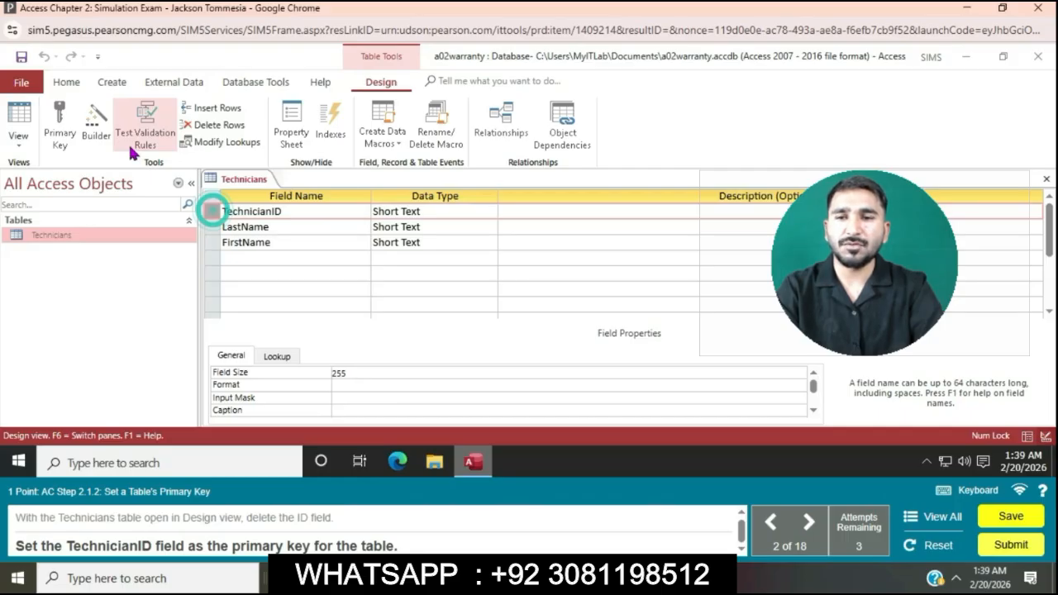
pyautogui.click(59, 122)
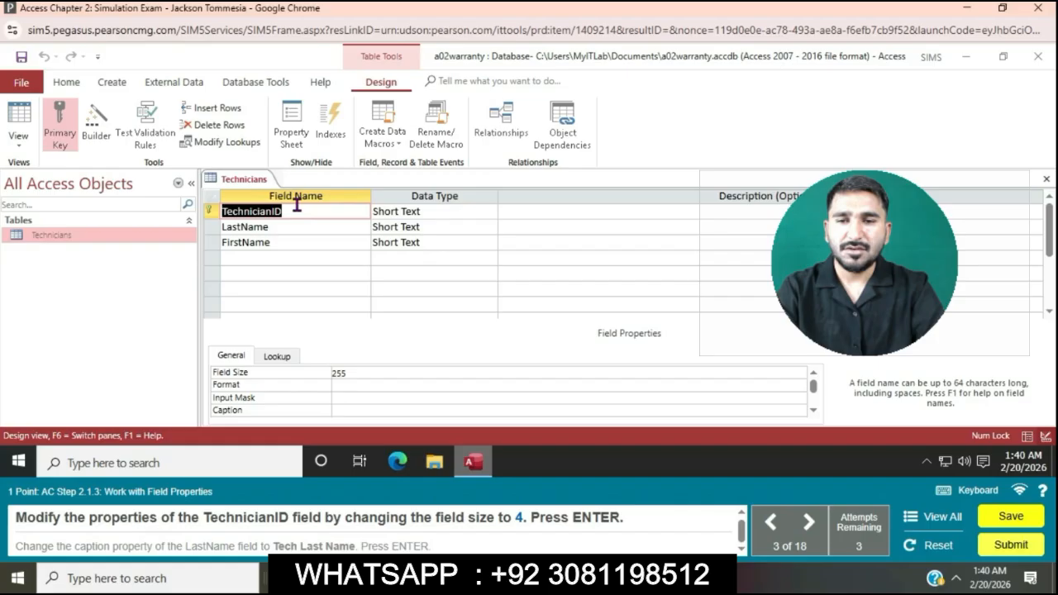
# Set the field size of the TechnicianID field to 4
pyautogui.click(297, 208)
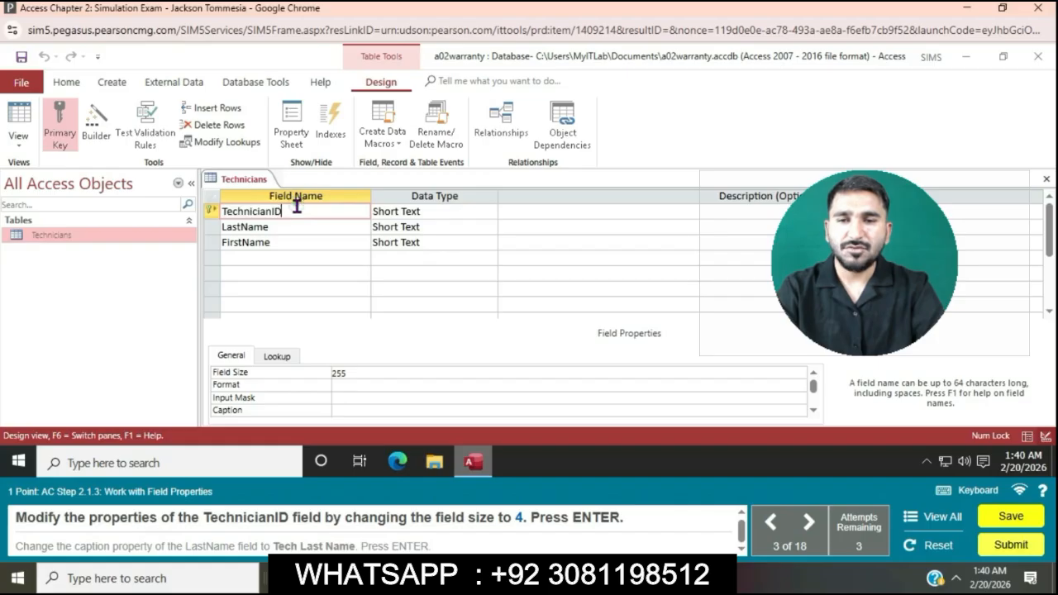
pyautogui.click(363, 370)
pyautogui.press('BackSpace')
pyautogui.press('BackSpace')
pyautogui.press('BackSpace')
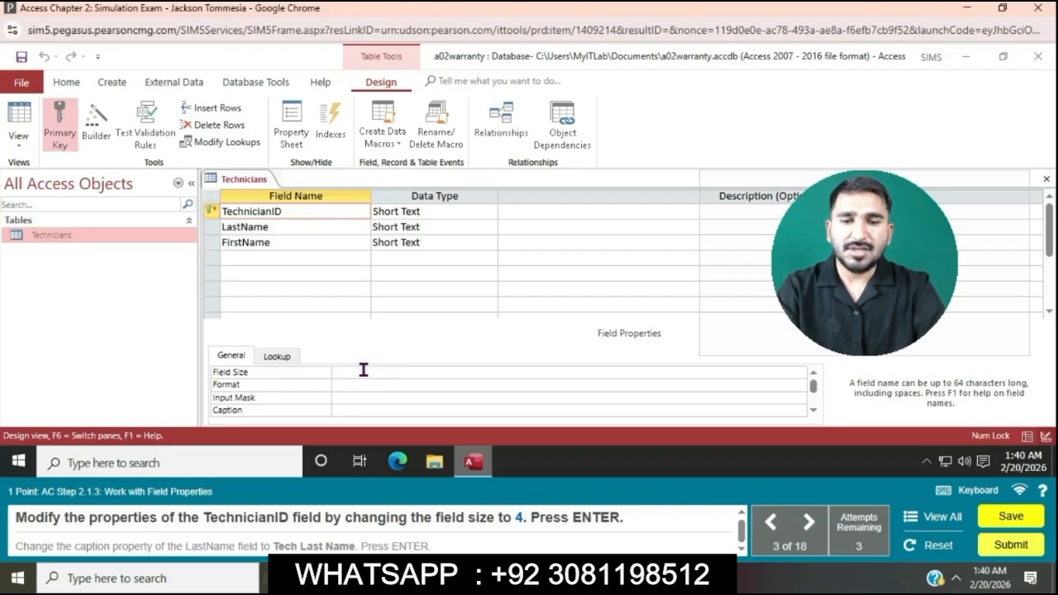
pyautogui.write('4')
pyautogui.press('Return')
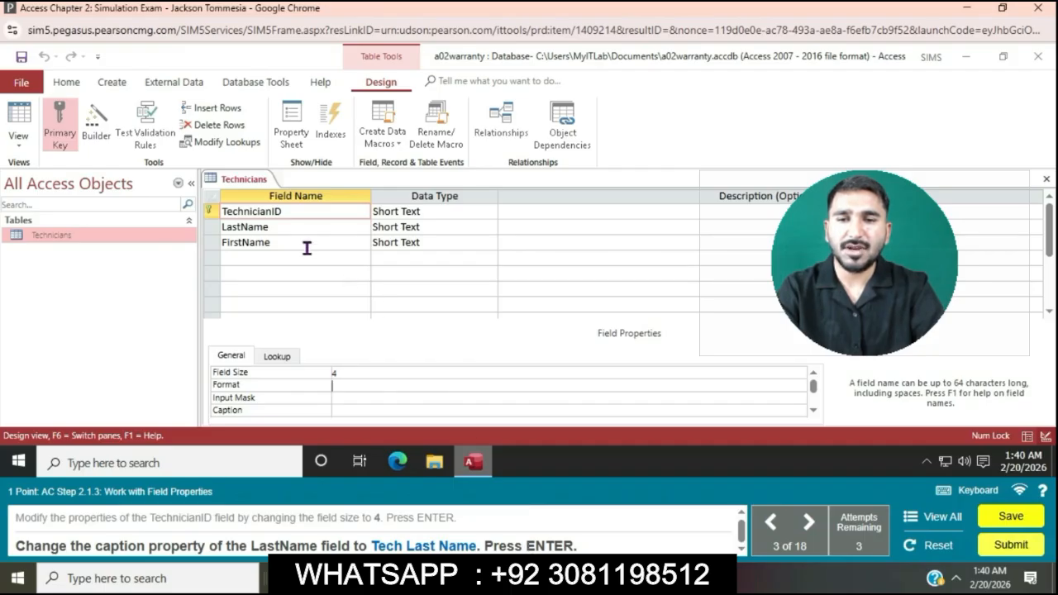
# Set the caption property of the LastName field to Tech Last Name
pyautogui.click(349, 226)
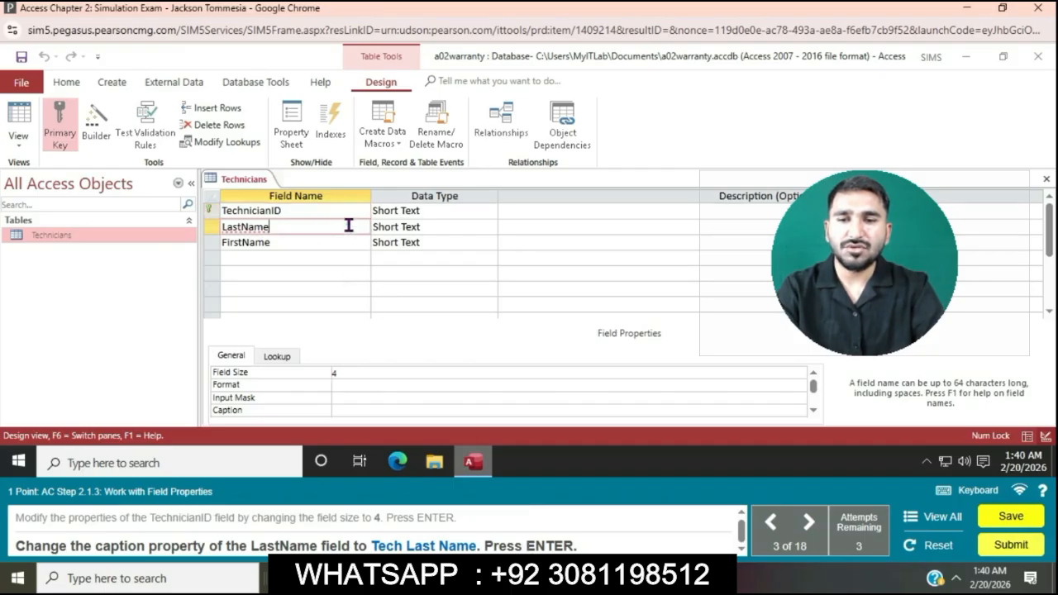
pyautogui.click(350, 409)
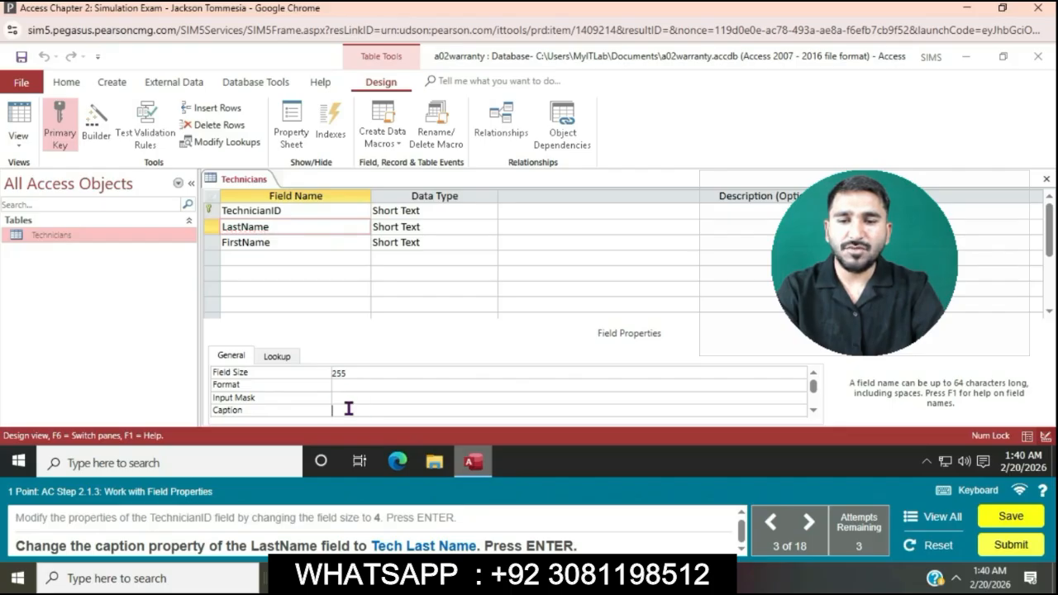
pyautogui.write('Tech Last Name')
pyautogui.press('Return')
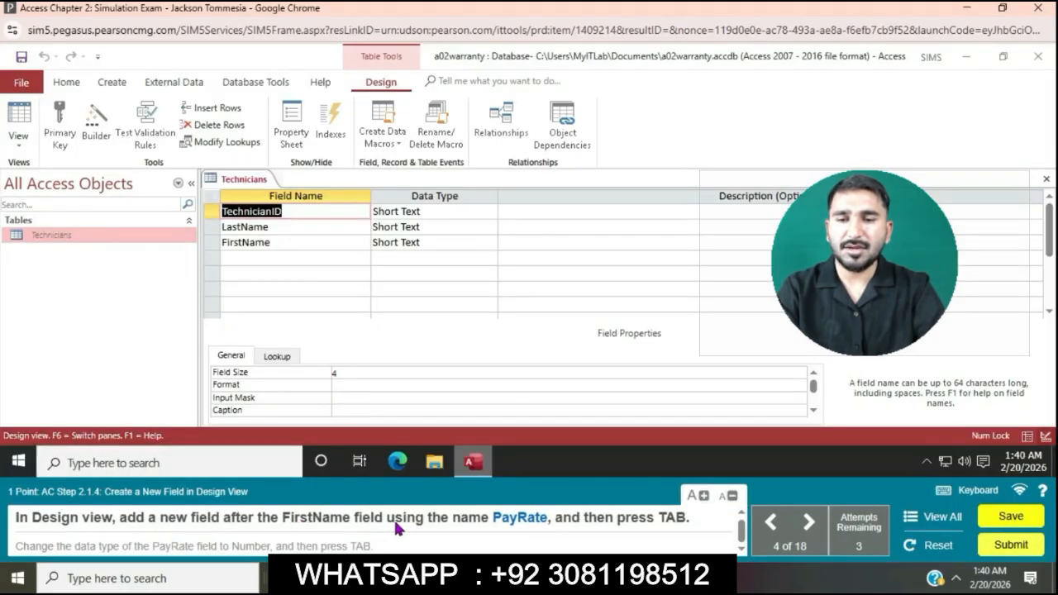
# Add a PayRate field with the Number data type after the FirstName field in the Technicians table
pyautogui.click(287, 257)
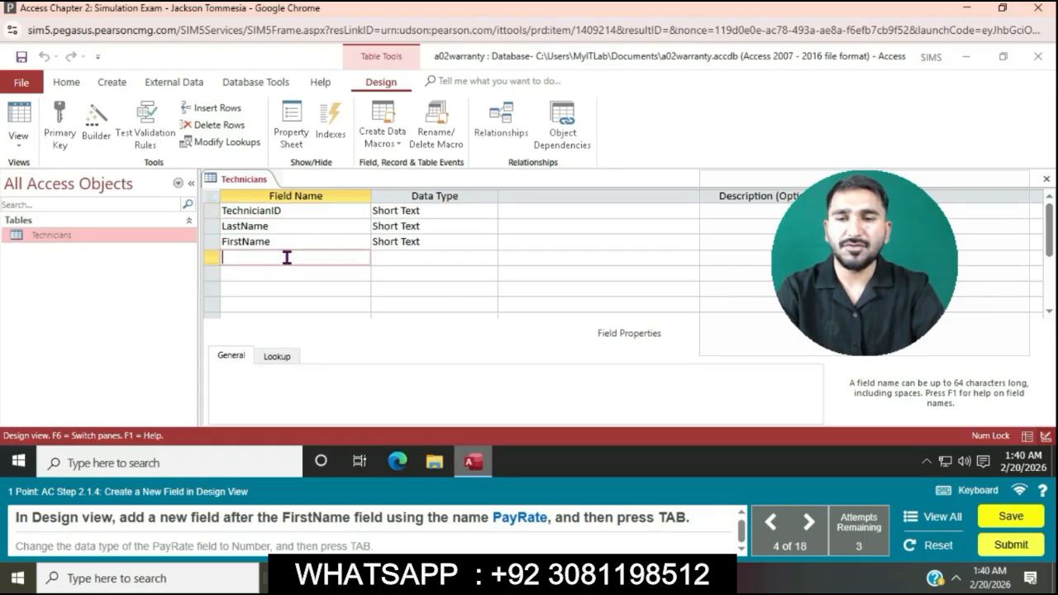
pyautogui.write('Pa')
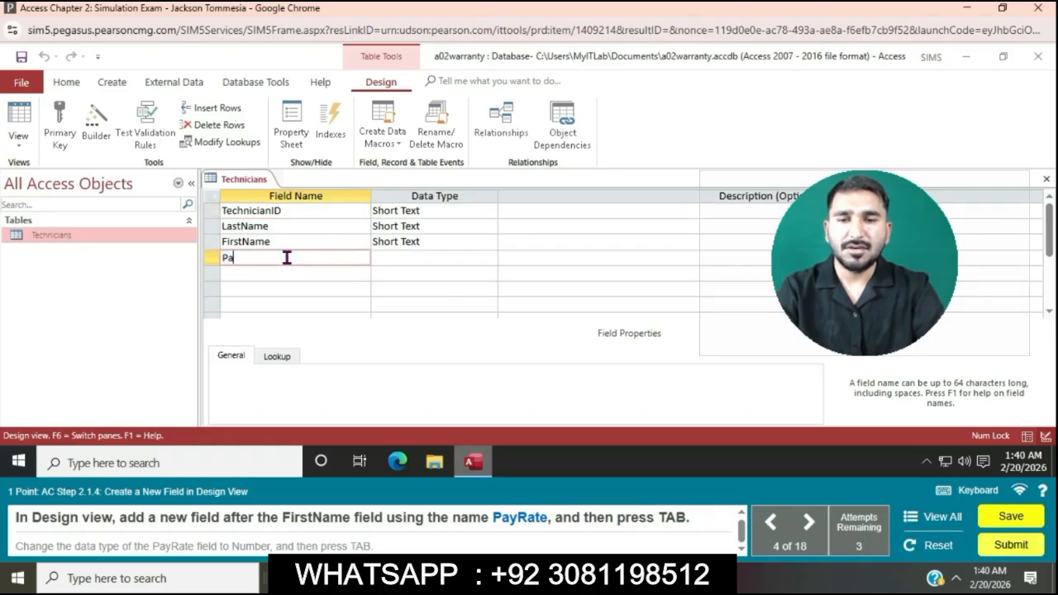
pyautogui.write('yRate')
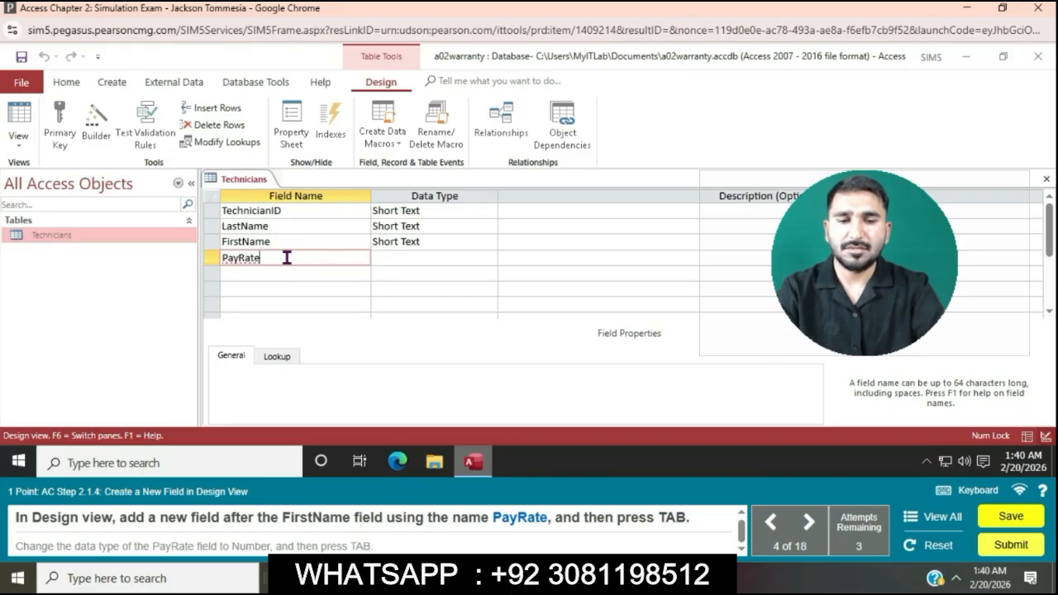
pyautogui.press('Tab')
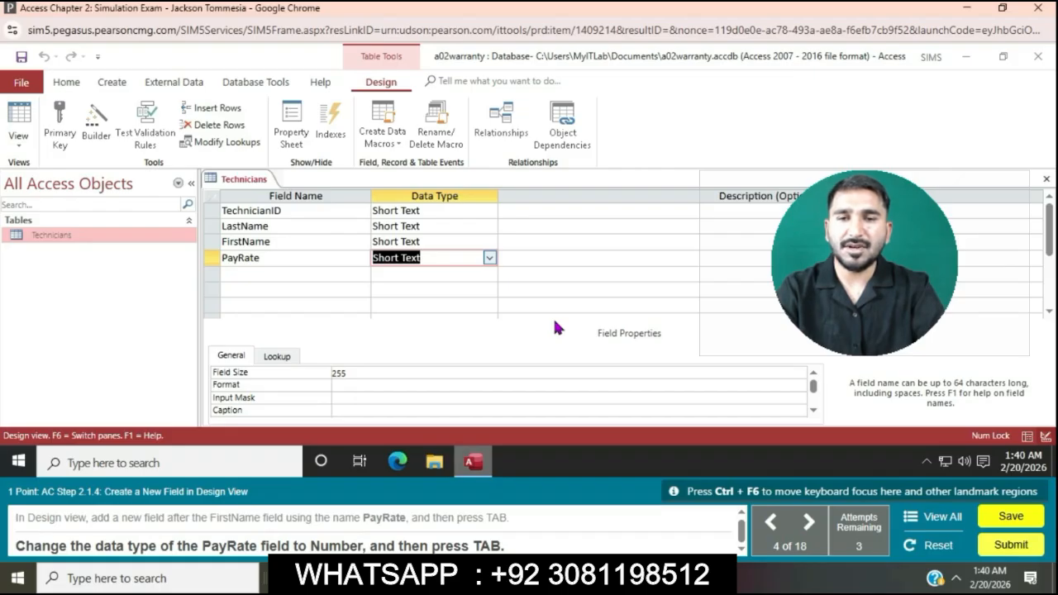
pyautogui.click(489, 258)
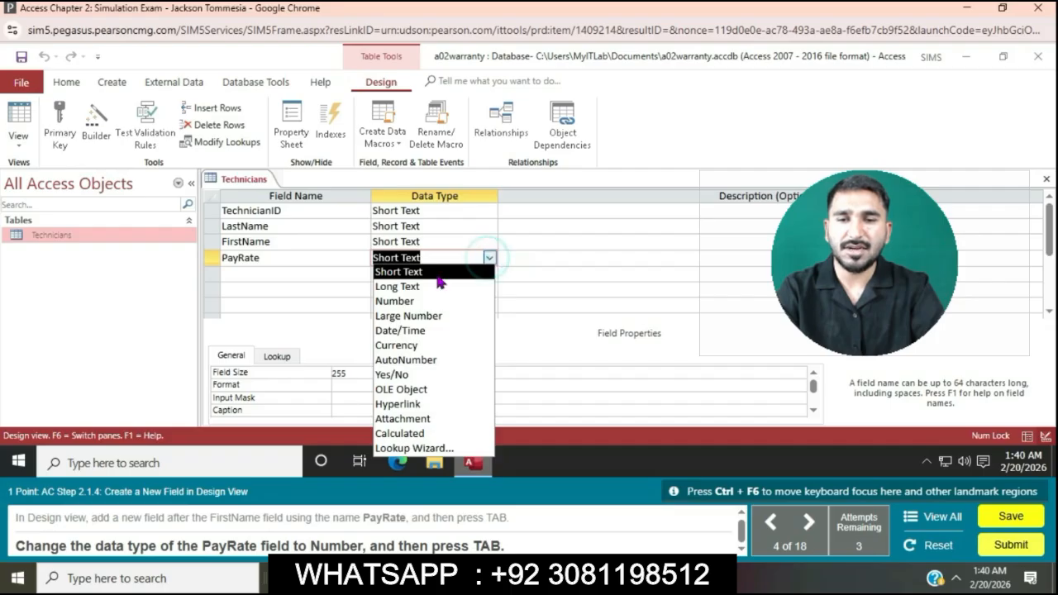
pyautogui.click(397, 301)
pyautogui.press('Tab')
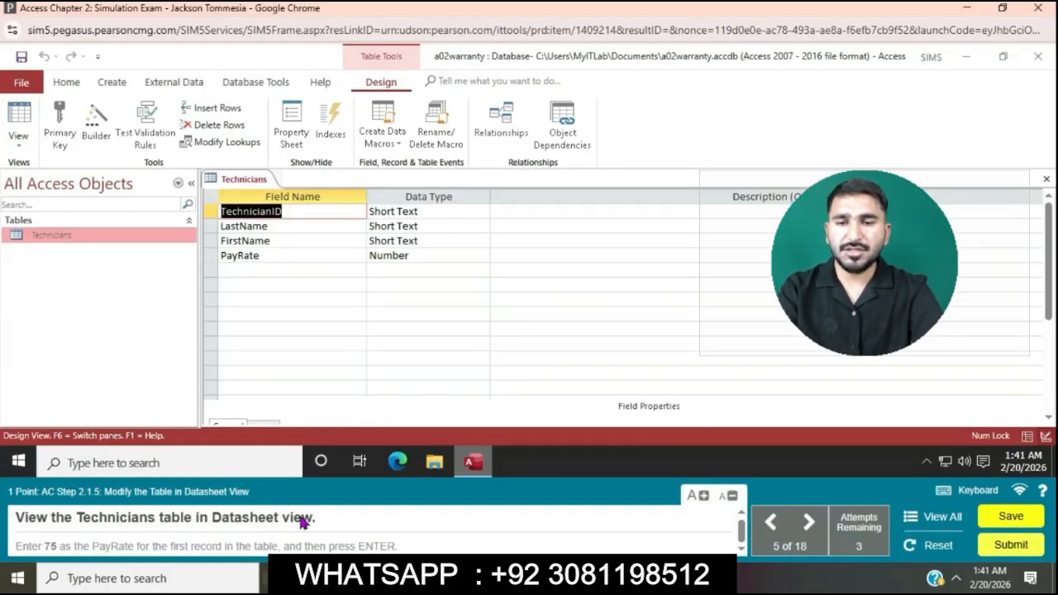
# Show the Technicians table in Datasheet view and enter 75 as the PayRate of the first record
pyautogui.click(18, 140)
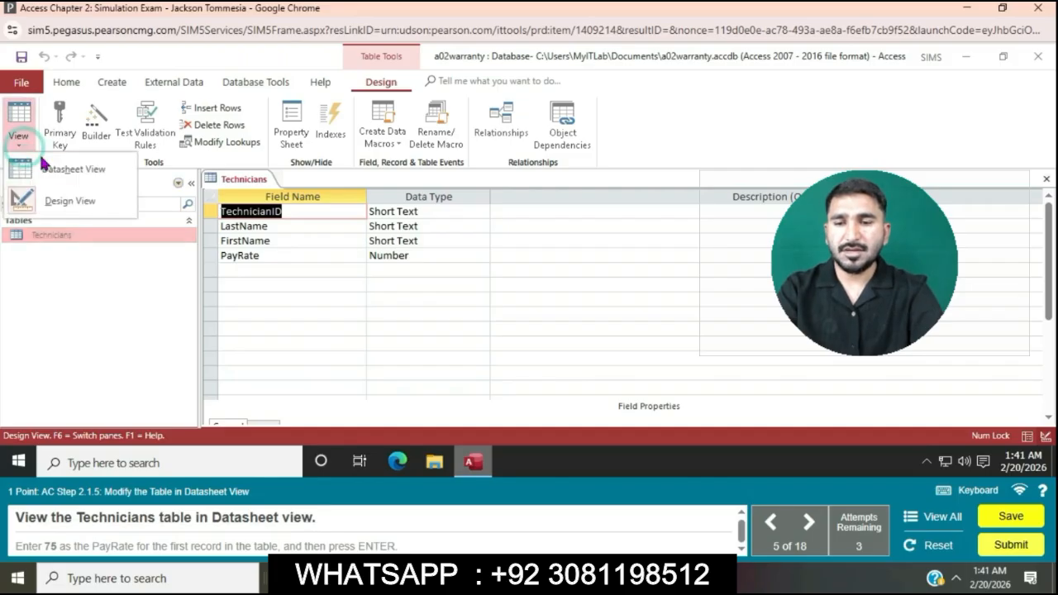
pyautogui.click(63, 177)
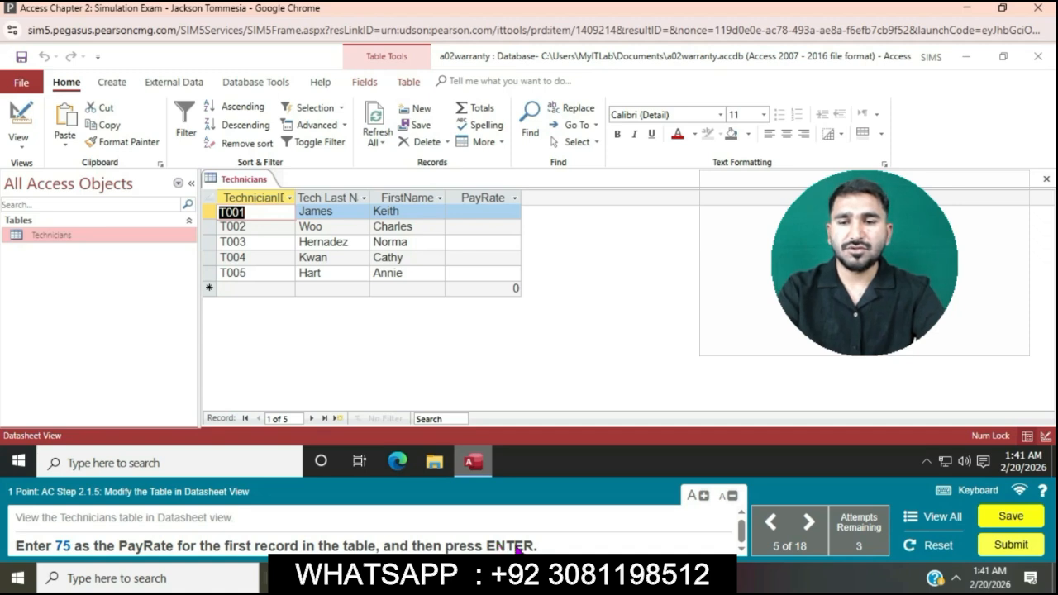
pyautogui.click(486, 212)
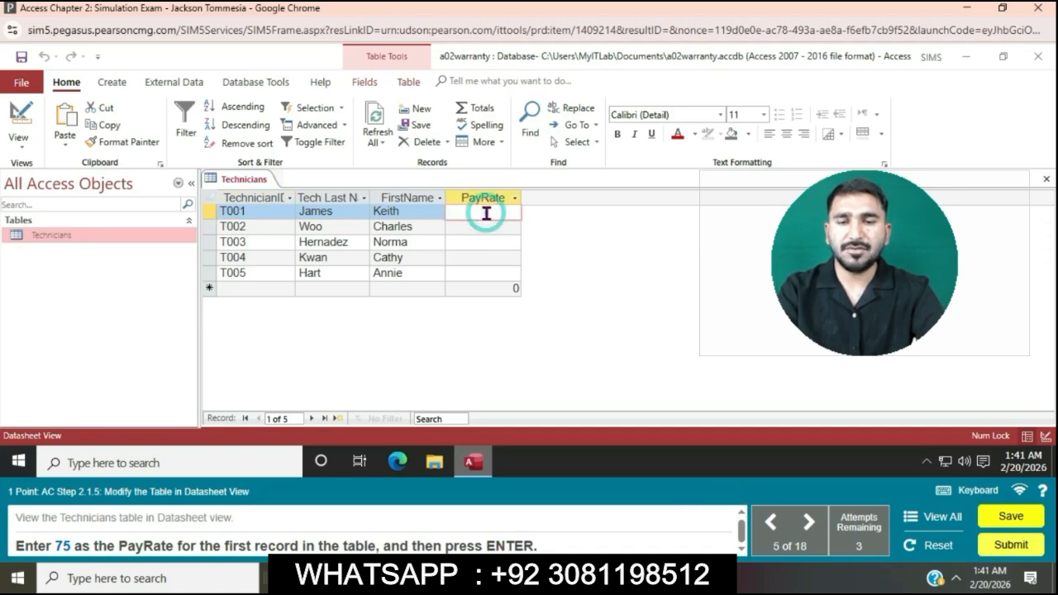
pyautogui.write('75')
pyautogui.press('Return')
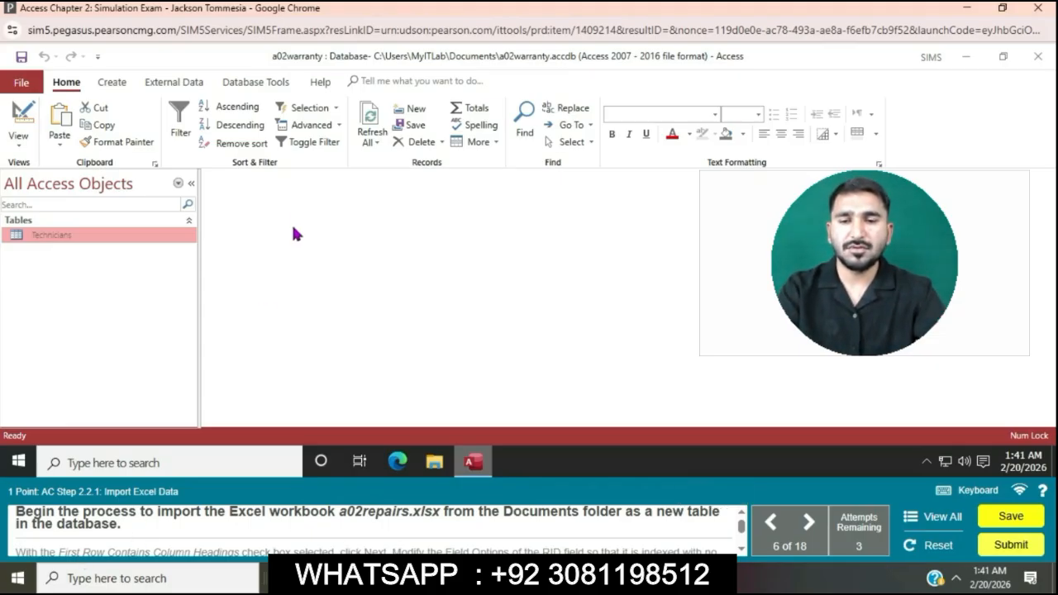
# Start importing the Excel workbook a02repairs.xlsx from the Documents folder as a new table in the current database
pyautogui.click(180, 84)
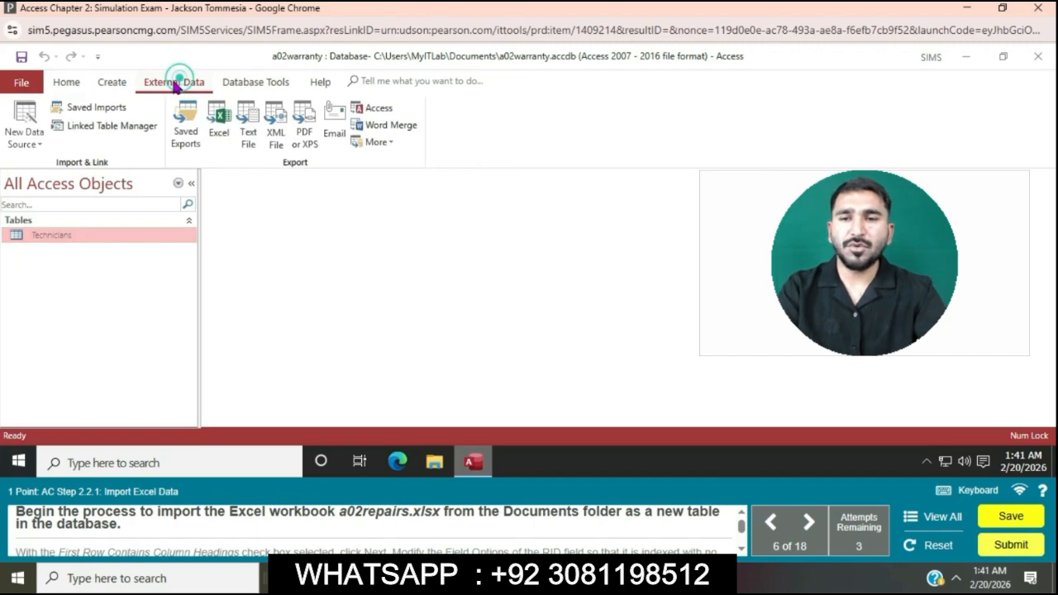
pyautogui.click(24, 132)
pyautogui.moveTo(72, 172)
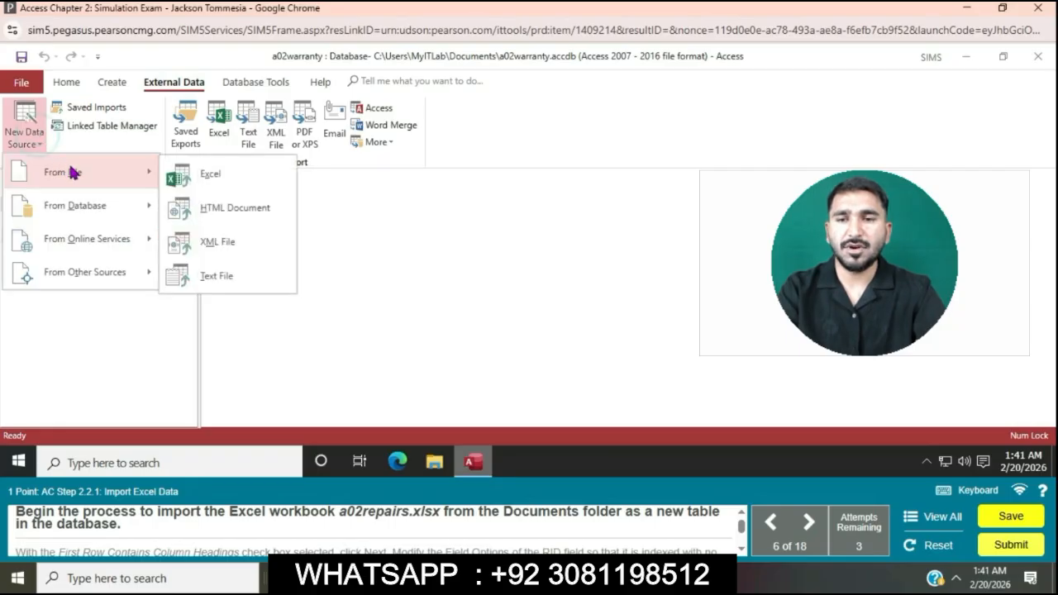
pyautogui.click(203, 174)
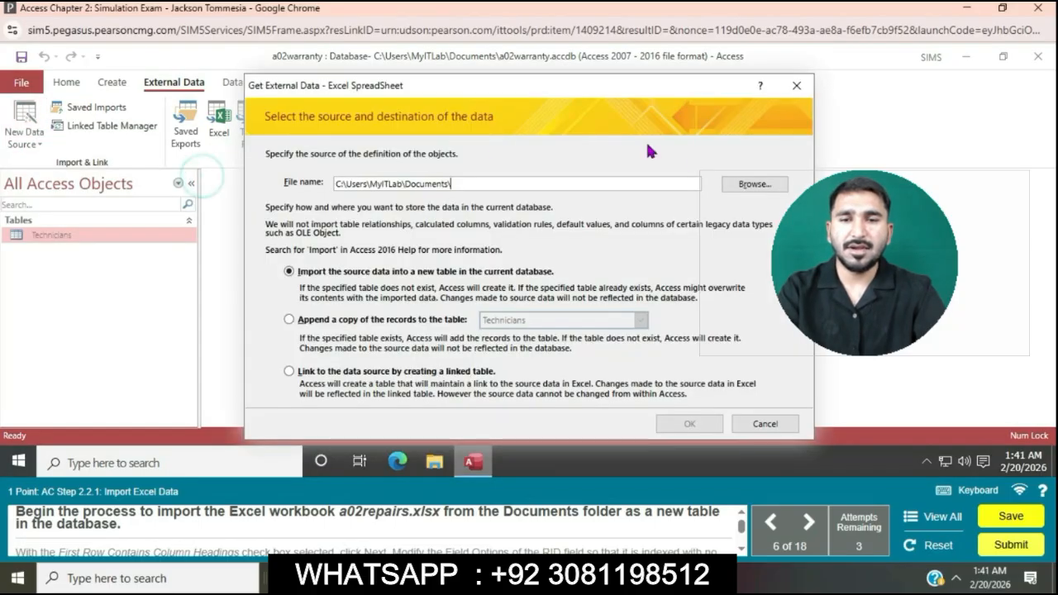
pyautogui.click(731, 183)
pyautogui.click(429, 195)
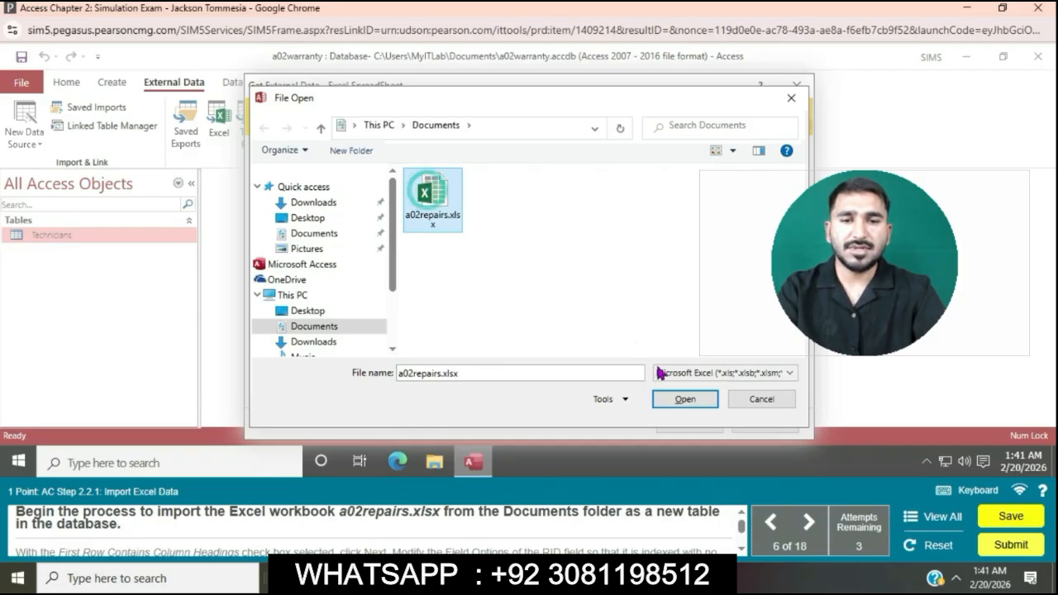
pyautogui.click(684, 399)
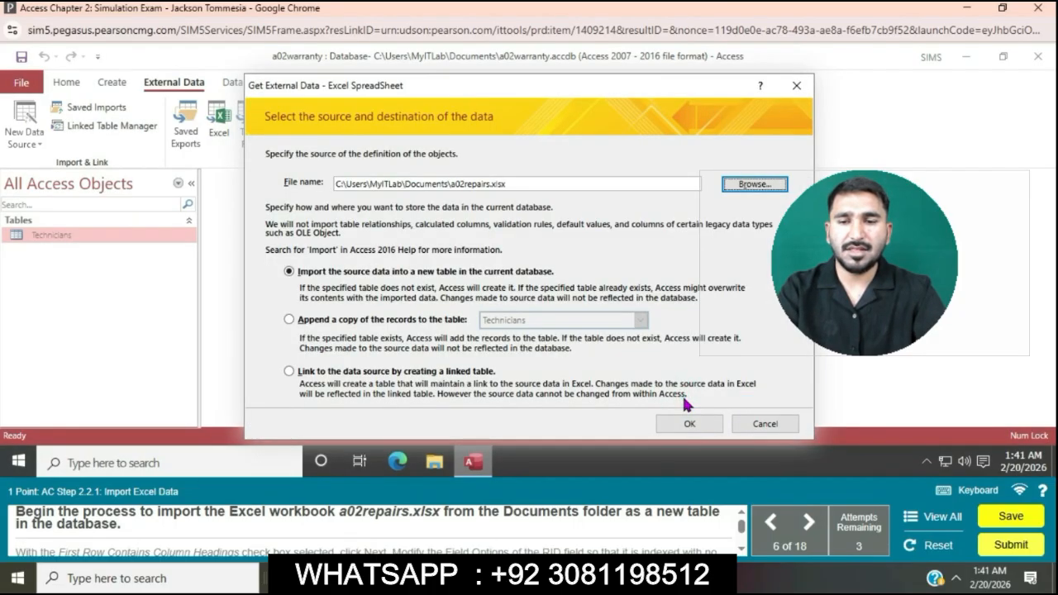
pyautogui.click(689, 424)
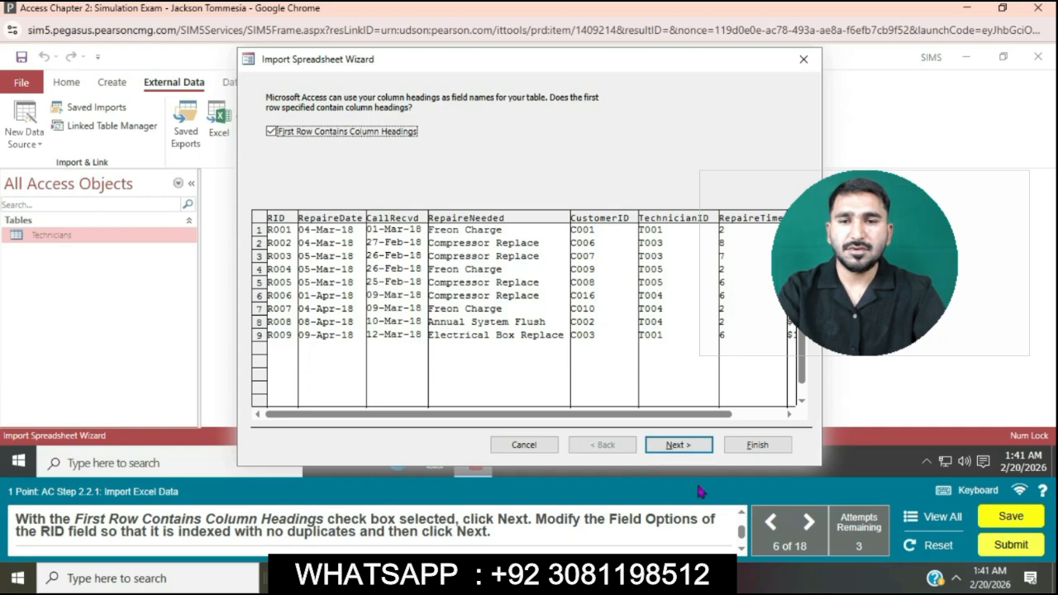
# Keep the first row as column headings and index the RID field with Yes (No Duplicates)
pyautogui.click(696, 445)
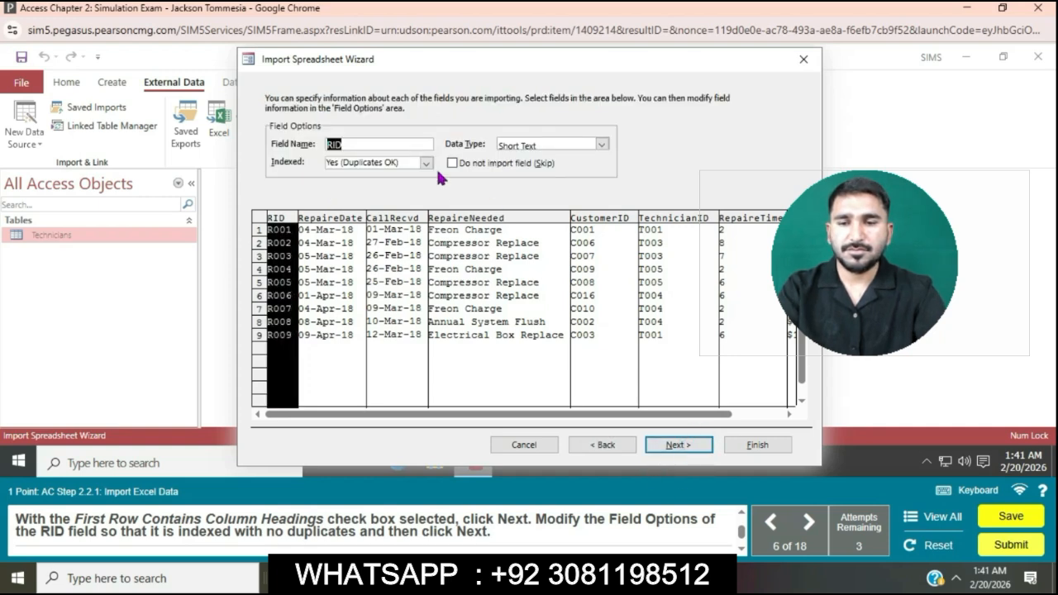
pyautogui.click(426, 163)
pyautogui.click(368, 197)
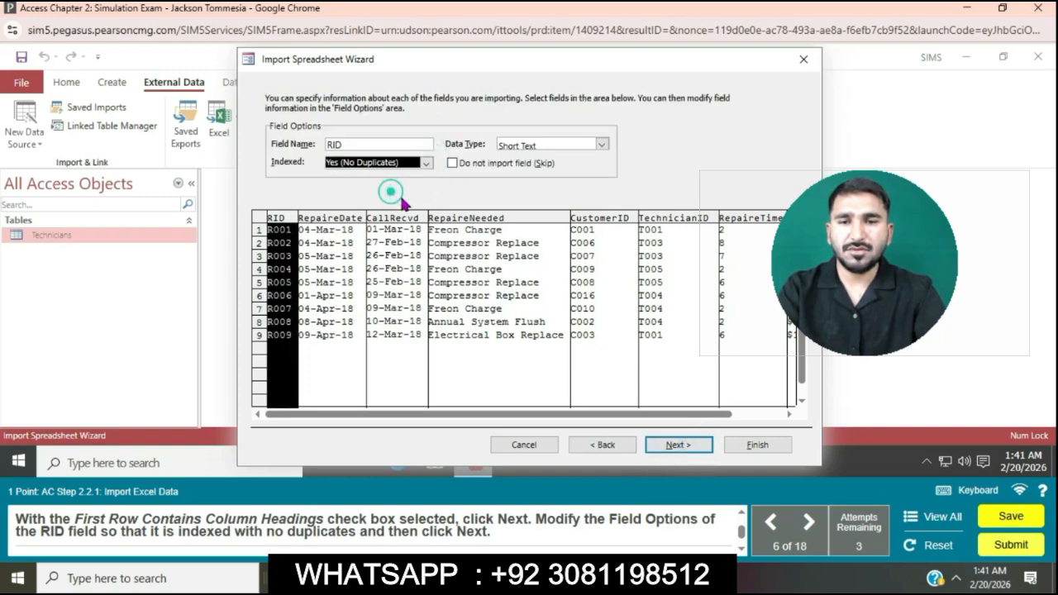
pyautogui.click(670, 447)
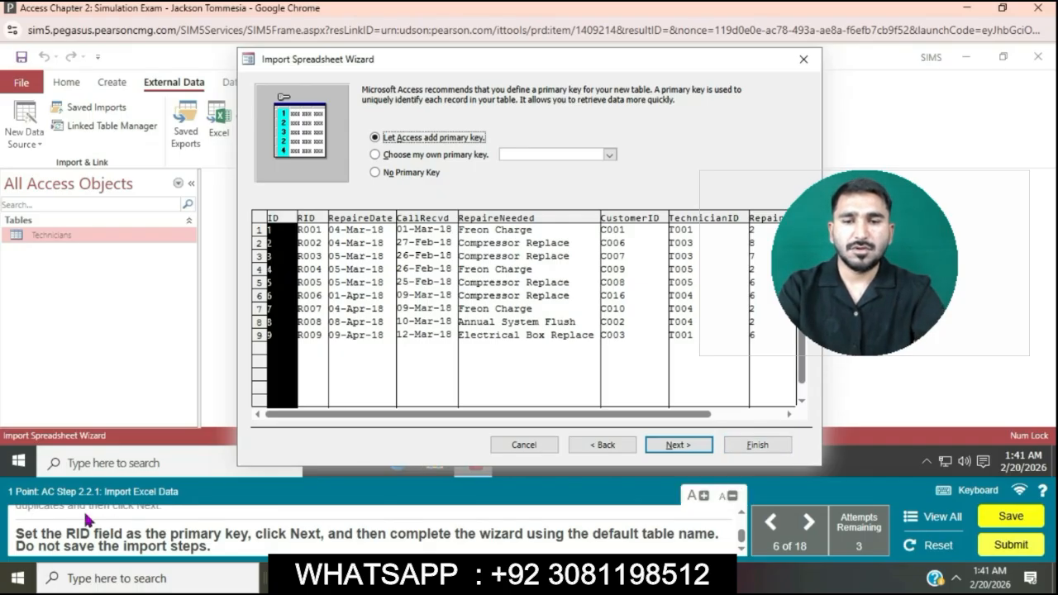
# Choose RID as the primary key and finish the import with the default table name, without saving the import steps
pyautogui.click(374, 155)
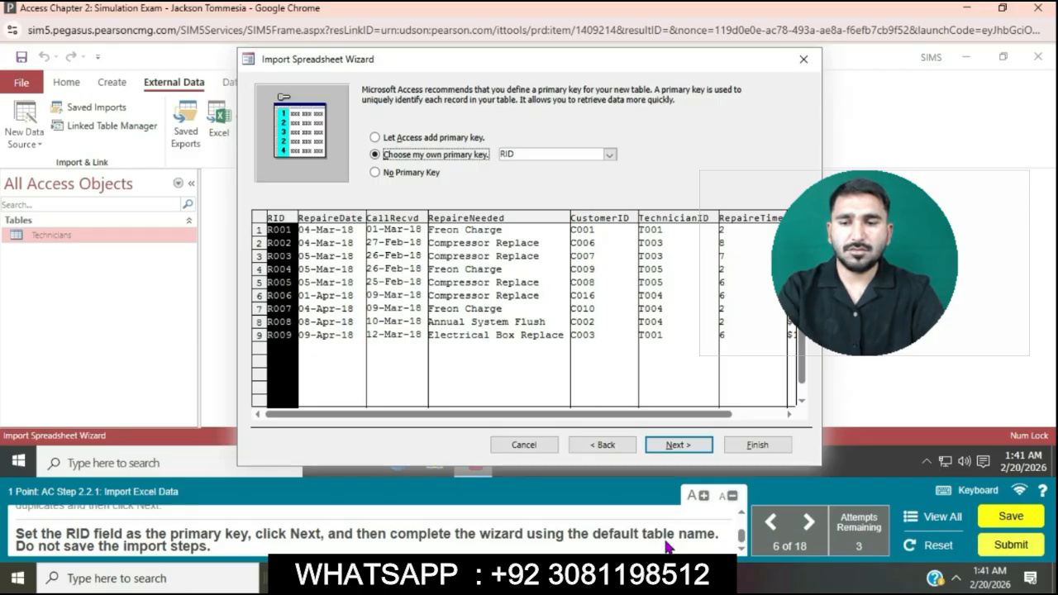
pyautogui.click(699, 445)
pyautogui.click(754, 444)
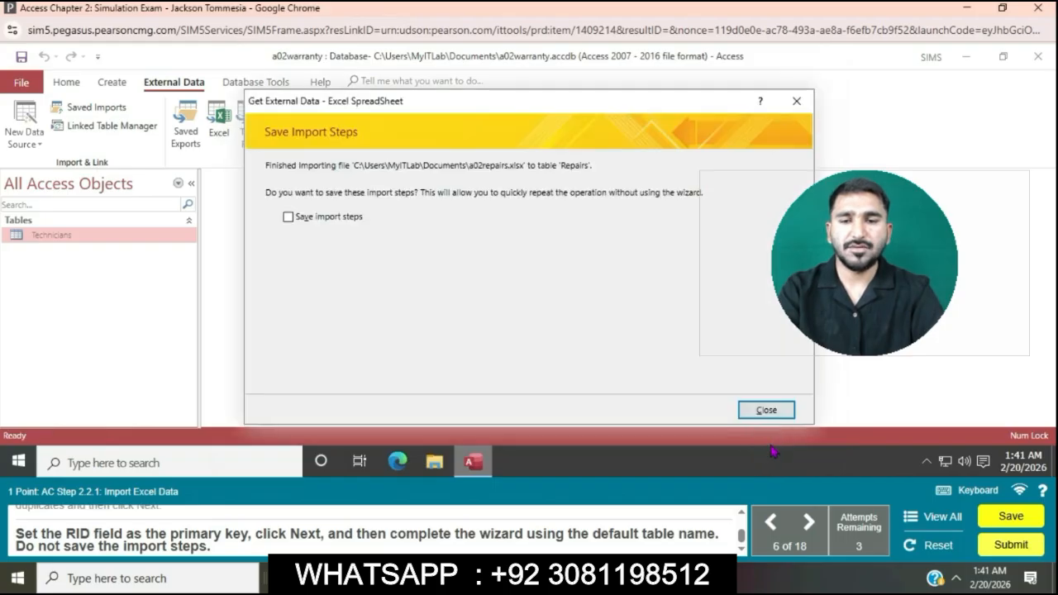
pyautogui.click(766, 410)
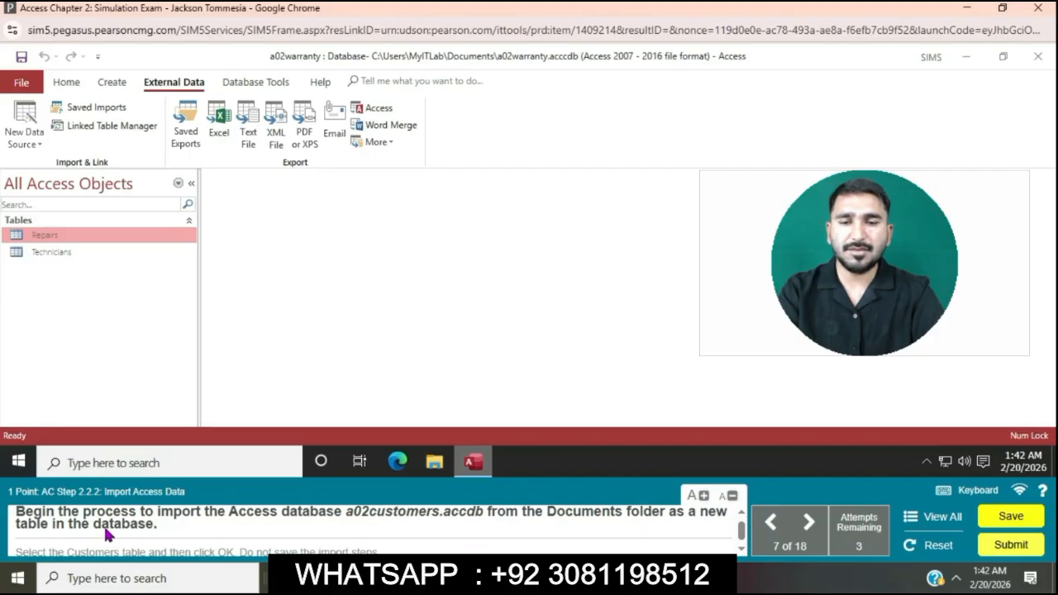
# Start importing objects from the Access database a02customers.accdb in the Documents folder into the current database
pyautogui.click(27, 133)
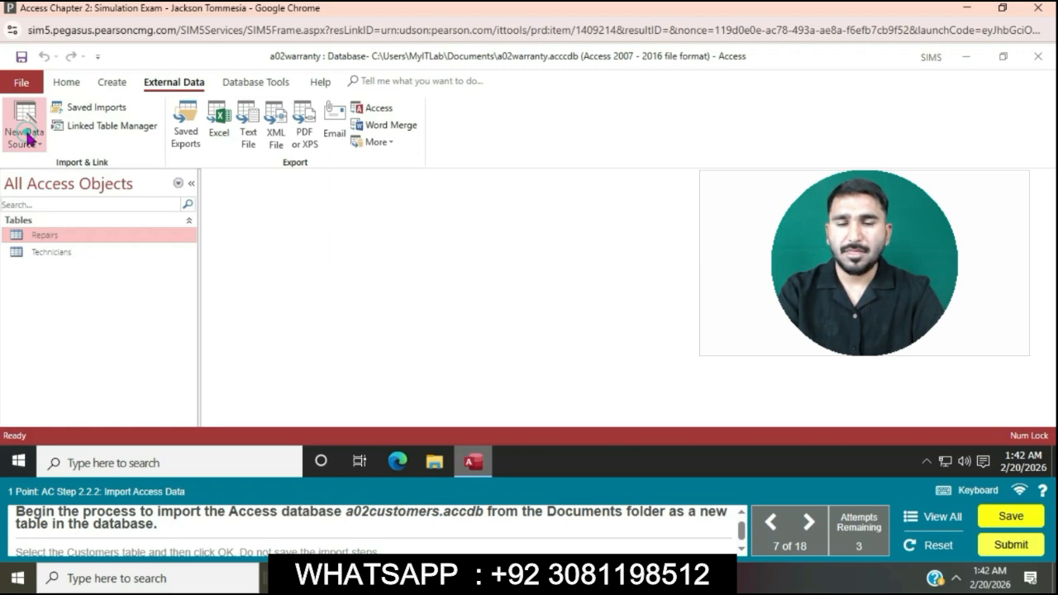
pyautogui.click(28, 138)
pyautogui.moveTo(65, 197)
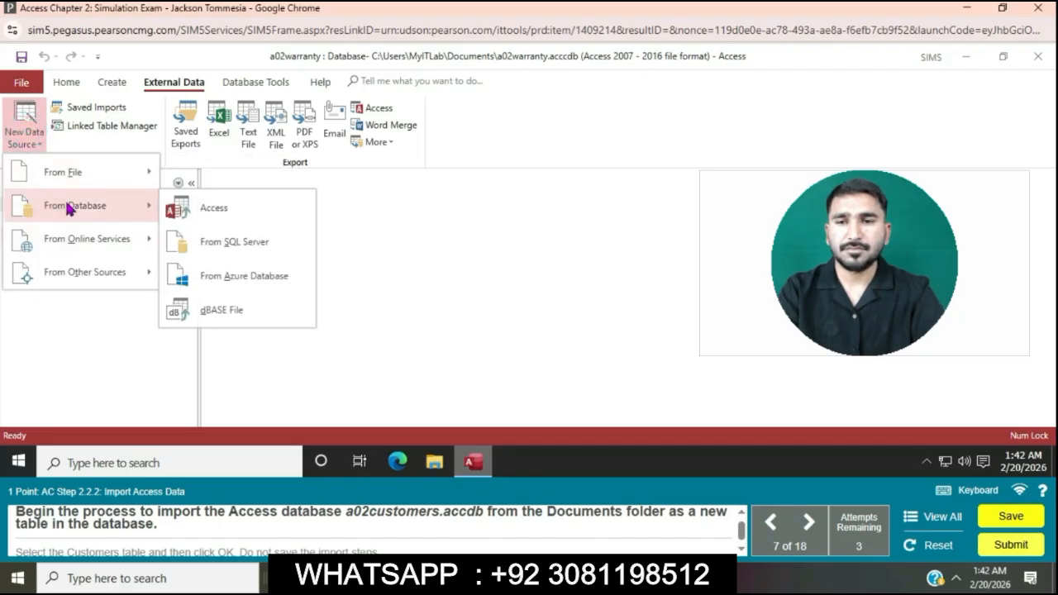
pyautogui.click(197, 211)
pyautogui.click(765, 189)
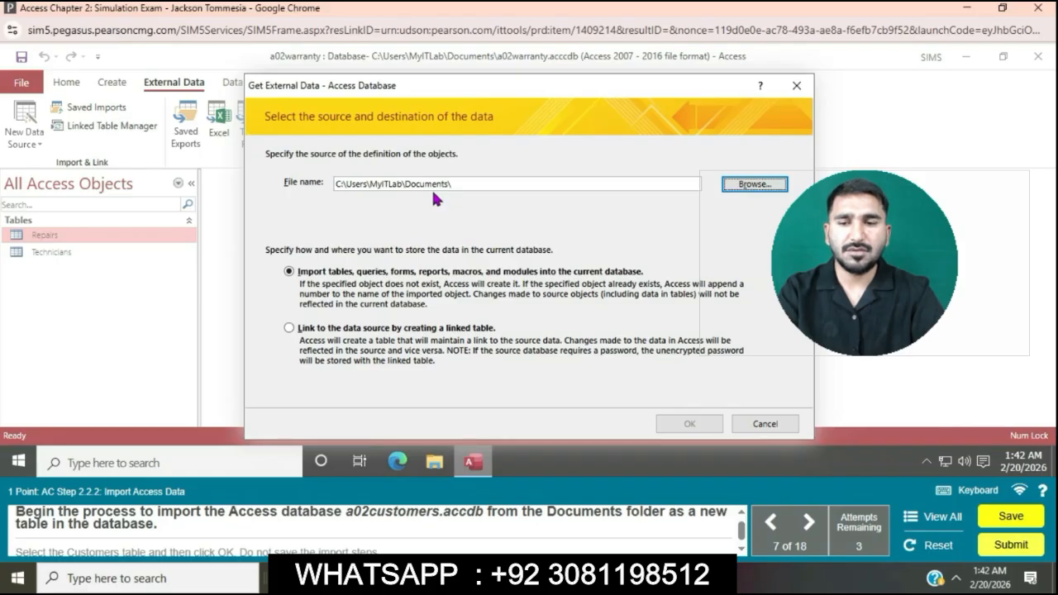
pyautogui.press('Return')
pyautogui.click(433, 197)
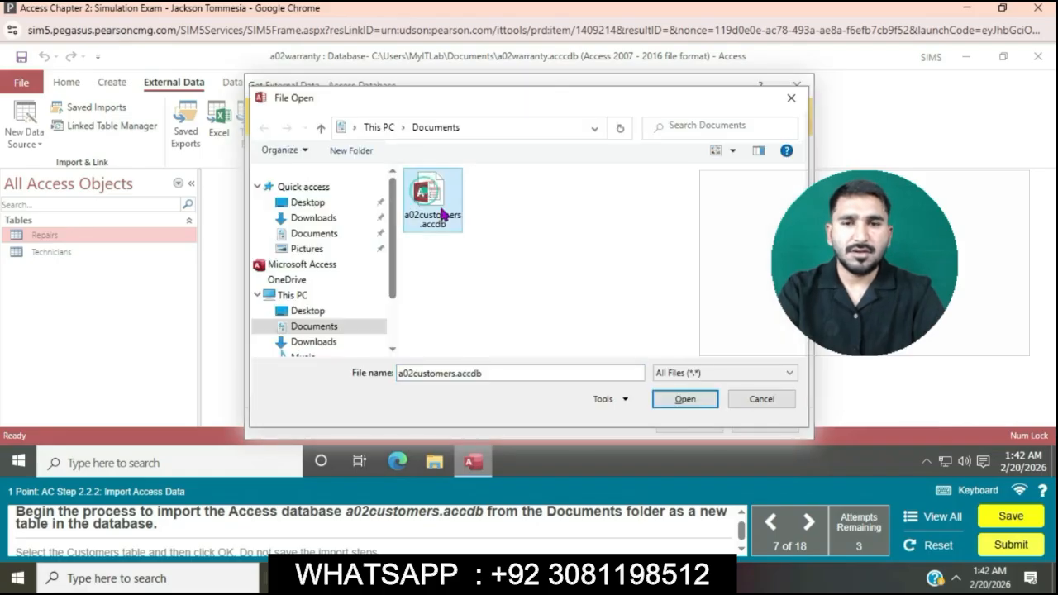
pyautogui.click(681, 399)
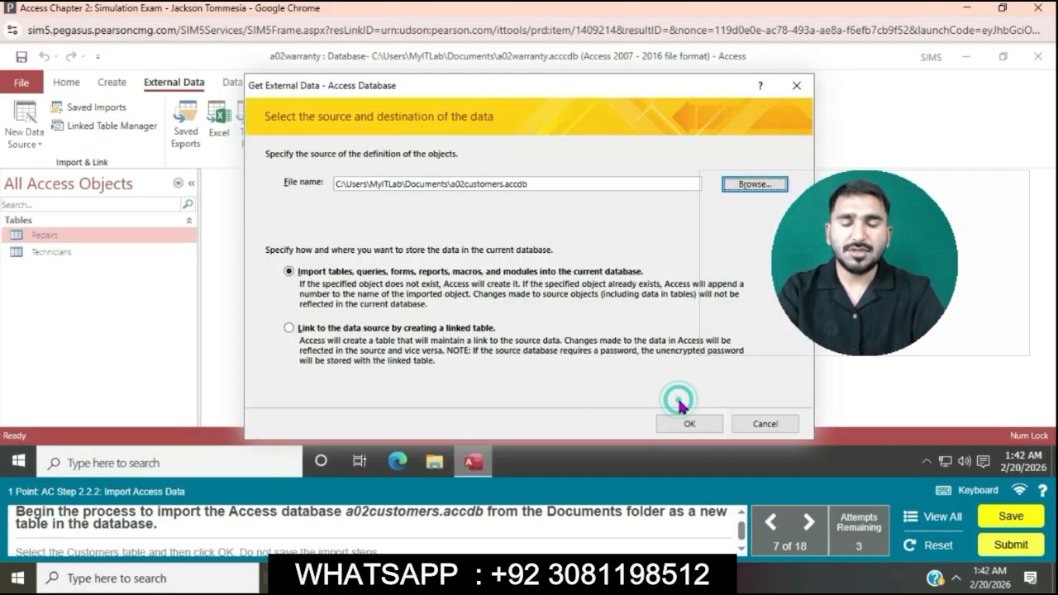
pyautogui.click(685, 423)
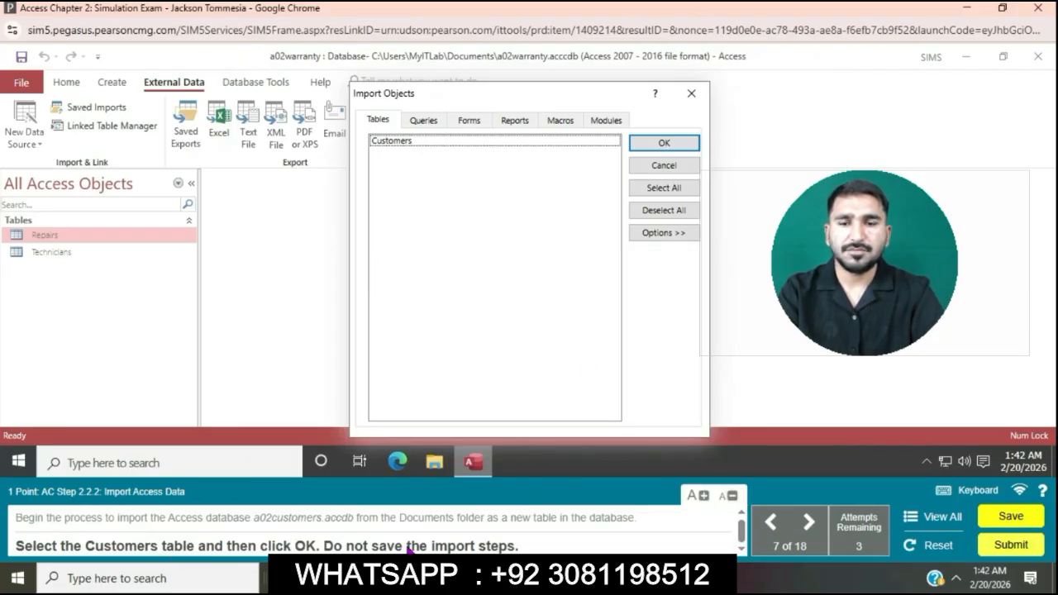
# Import the Customers table without saving the import steps
pyautogui.click(494, 144)
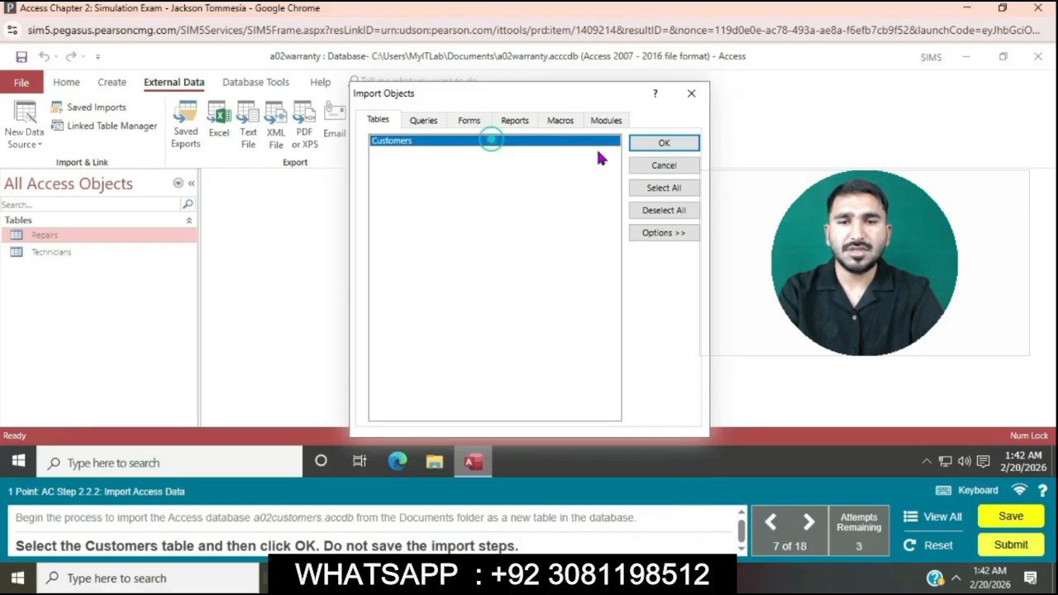
pyautogui.click(664, 142)
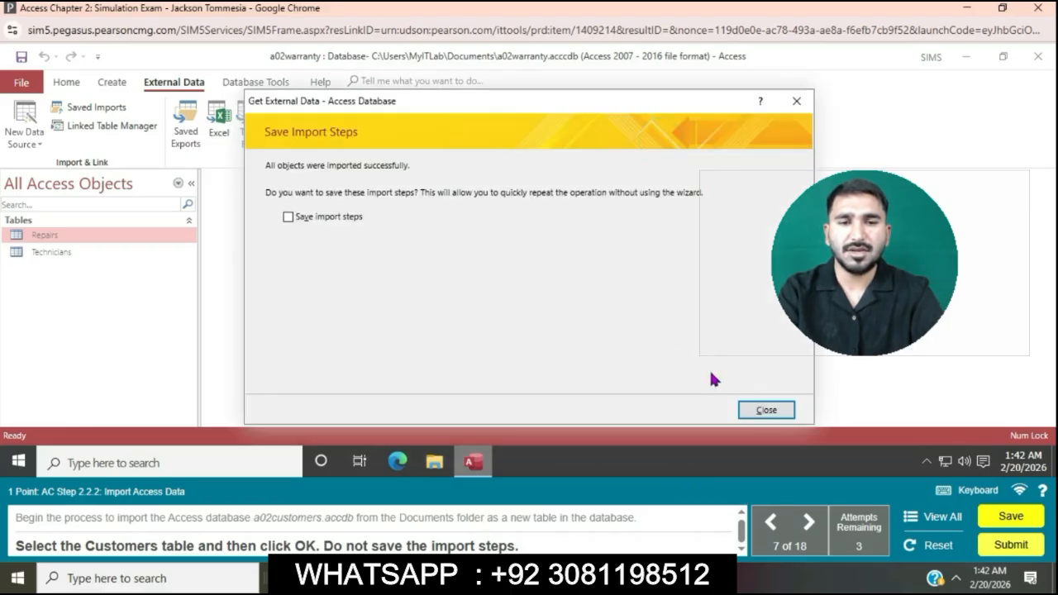
pyautogui.click(767, 411)
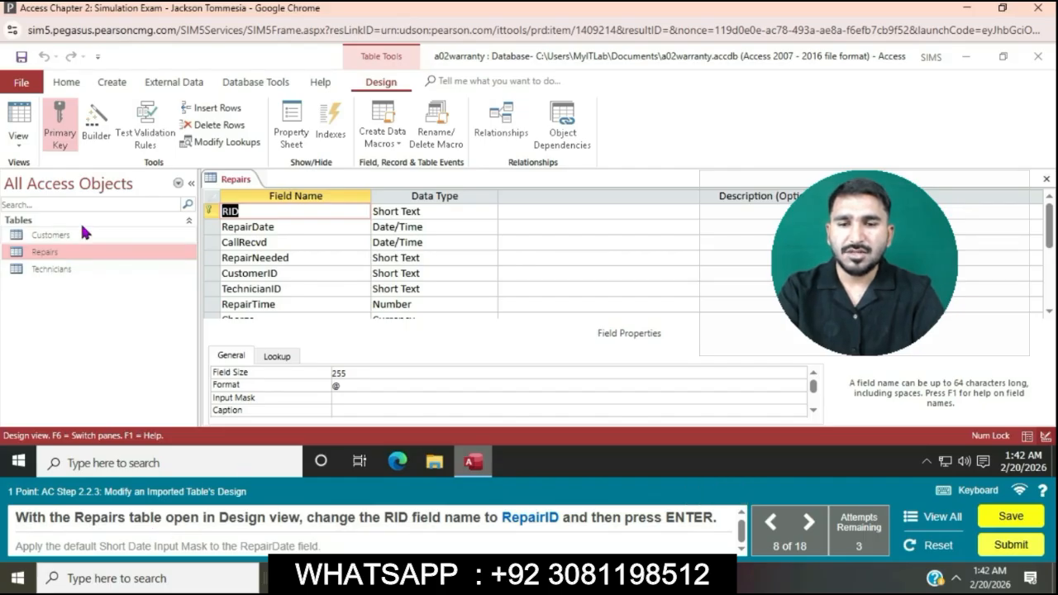
# Rename the RID field of the Repairs table to RepairID
pyautogui.click(25, 150)
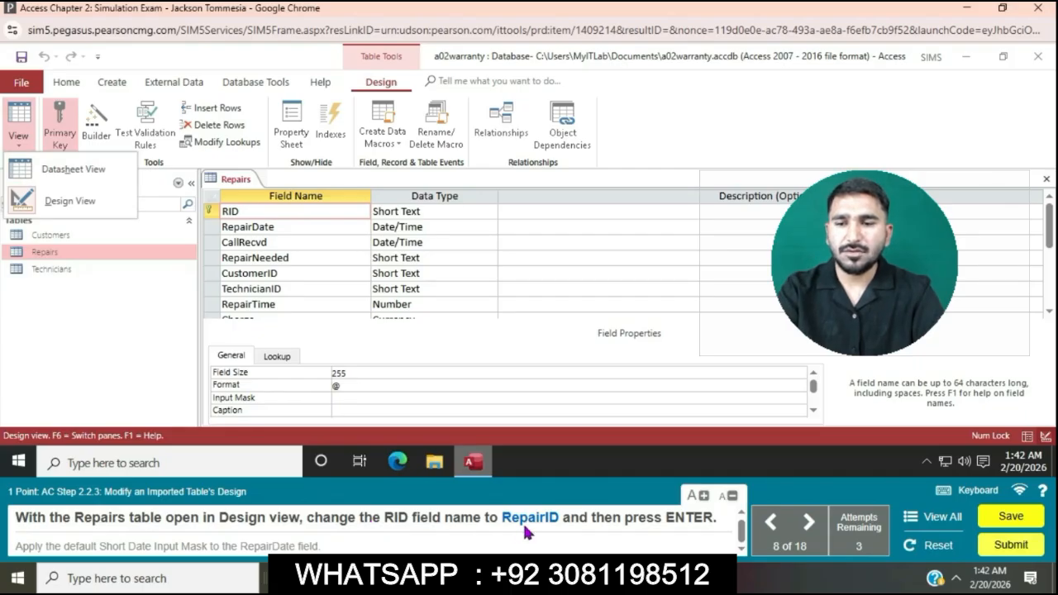
pyautogui.click(286, 212)
pyautogui.press('BackSpace')
pyautogui.press('BackSpace')
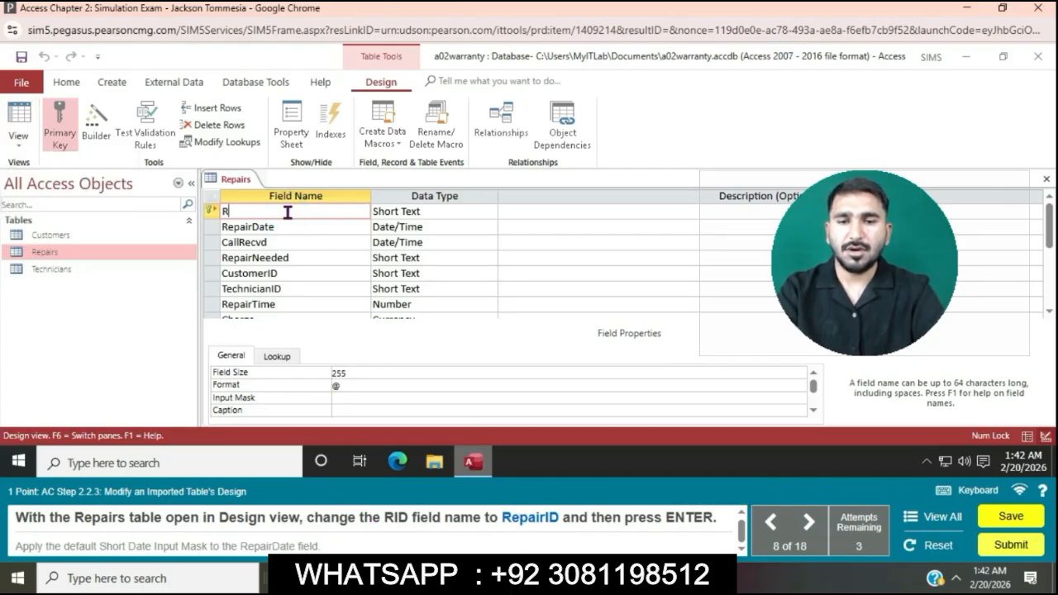
pyautogui.write('epai')
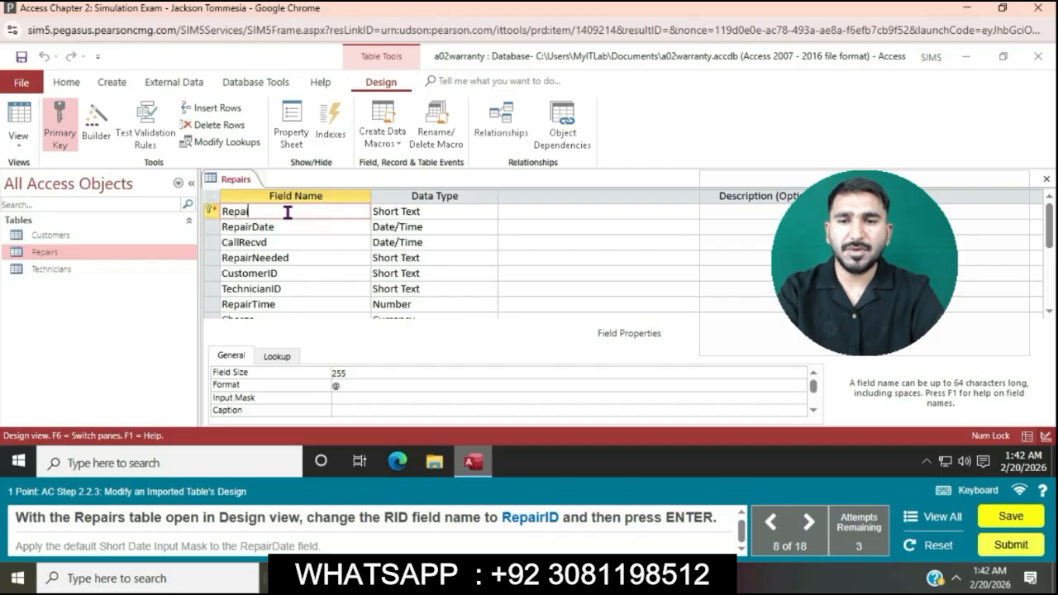
pyautogui.write('rID')
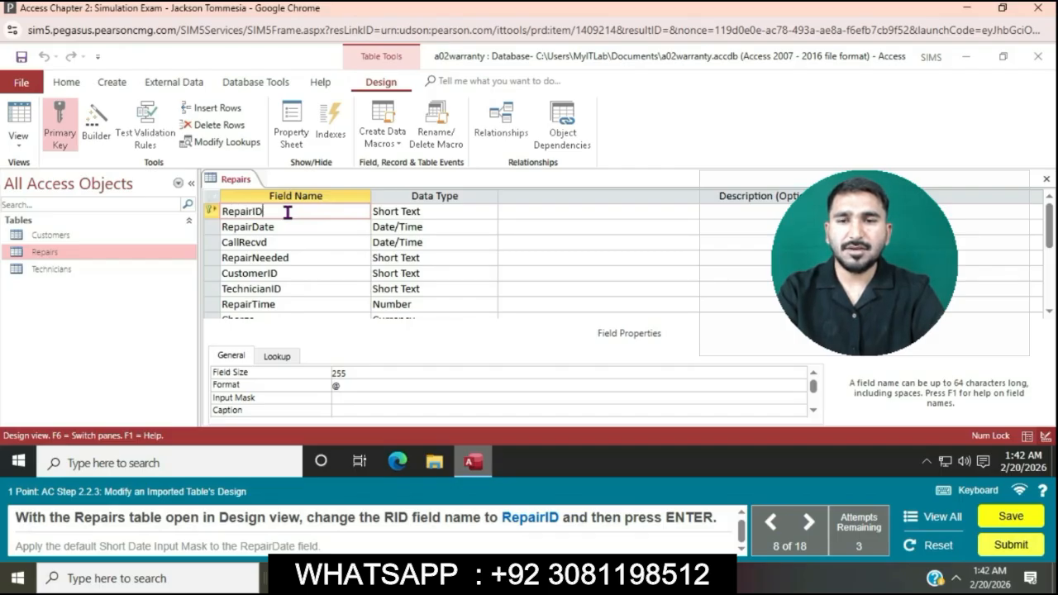
pyautogui.press('Return')
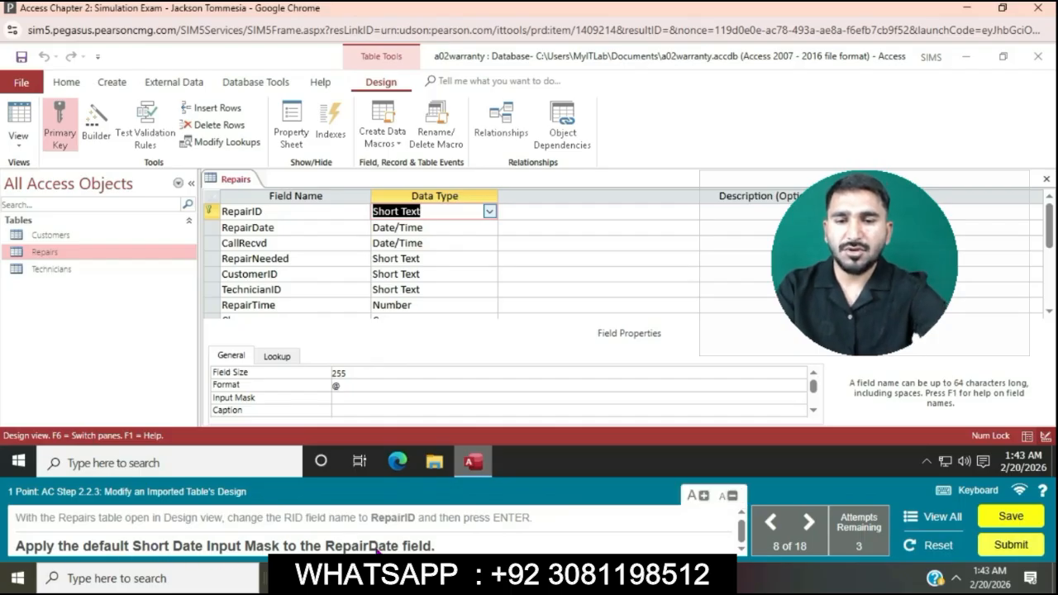
# Apply the default Short Date input mask to the RepairDate field
pyautogui.click(298, 225)
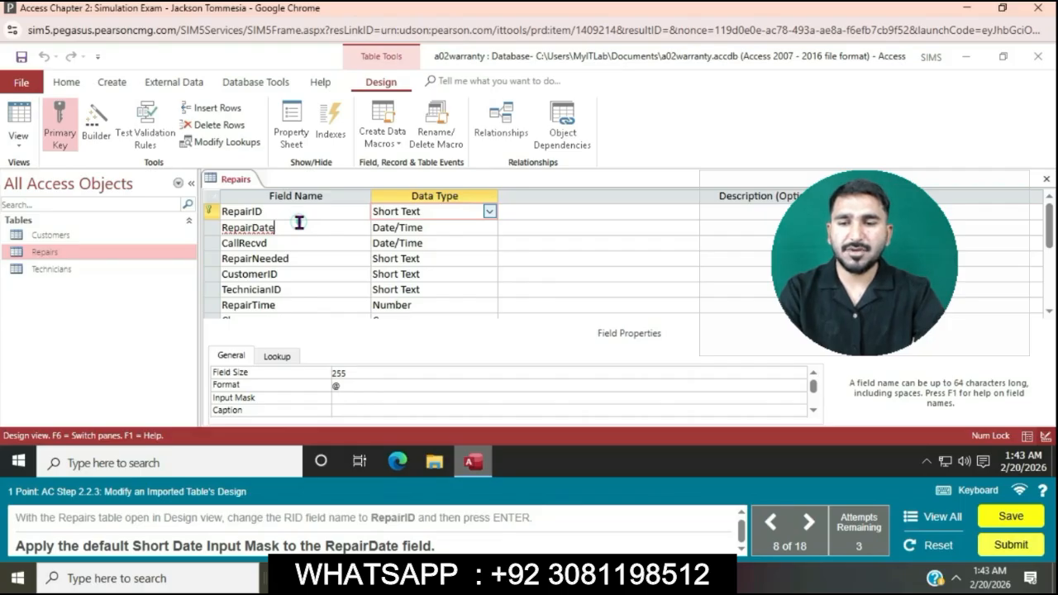
pyautogui.click(299, 223)
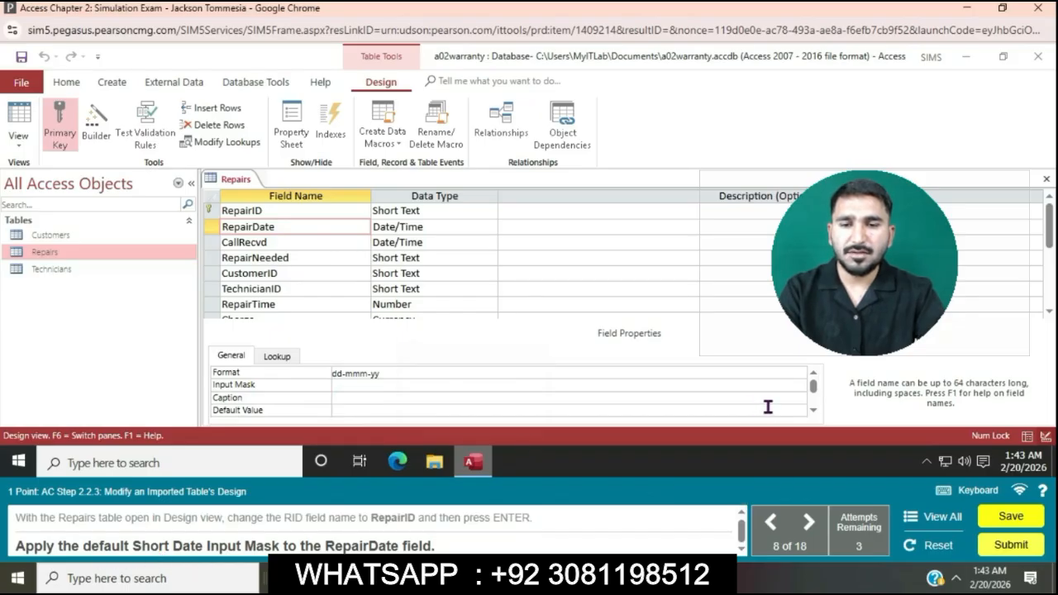
pyautogui.click(409, 383)
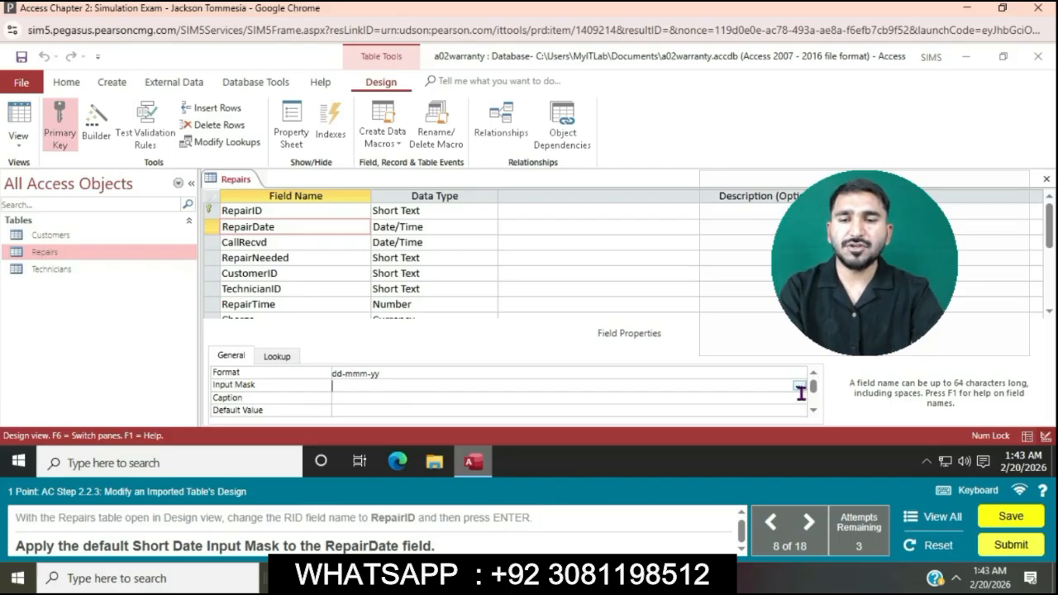
pyautogui.click(798, 386)
pyautogui.click(517, 300)
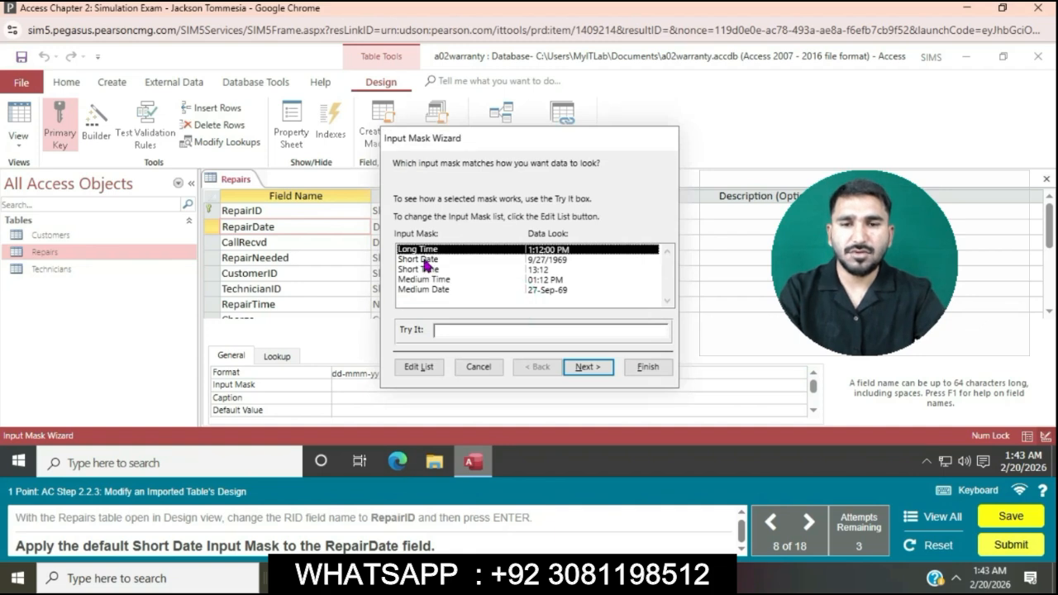
pyautogui.click(426, 263)
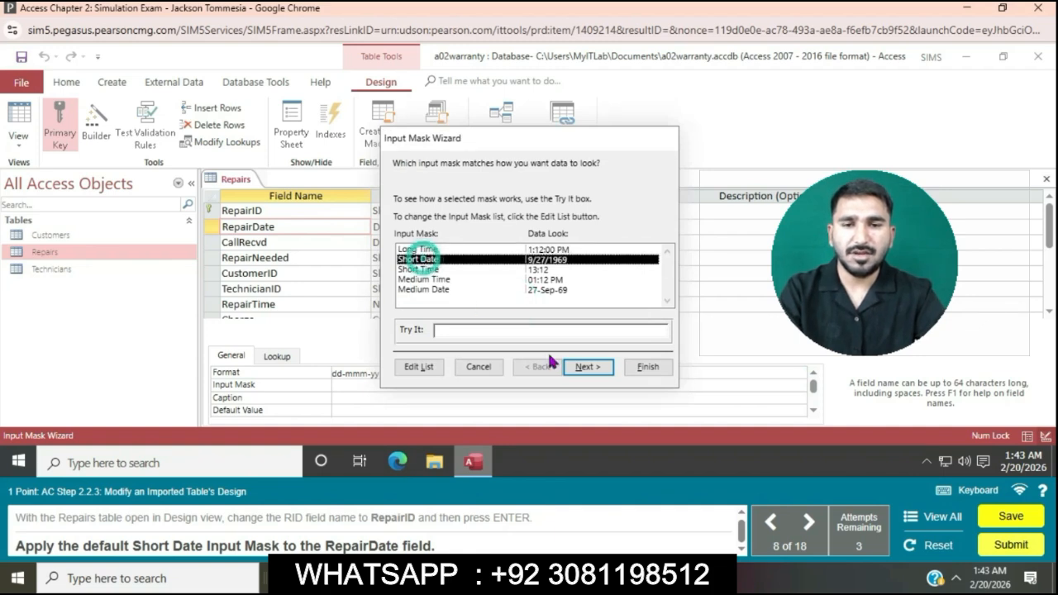
pyautogui.click(585, 367)
pyautogui.click(579, 367)
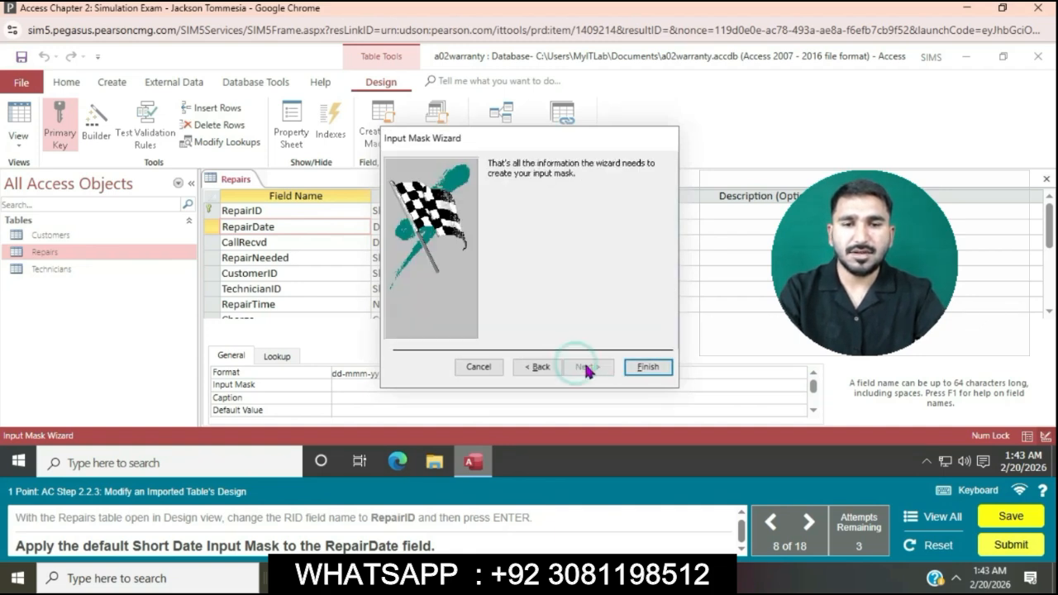
pyautogui.click(645, 368)
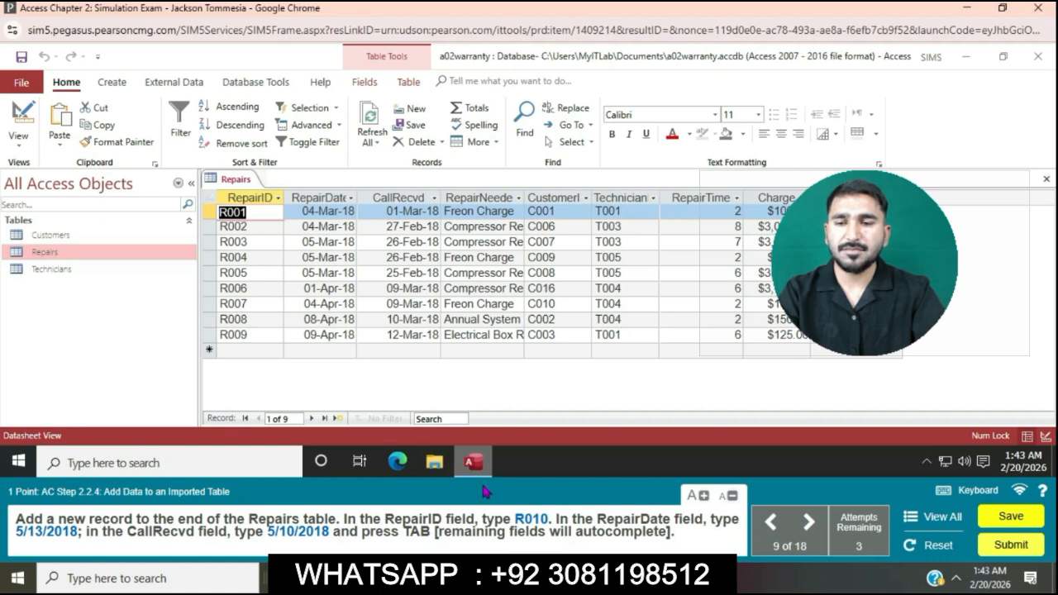
# Add a new record at the end of the Repairs table with RepairID R010 and RepairDate 5/13/2018
pyautogui.click(249, 353)
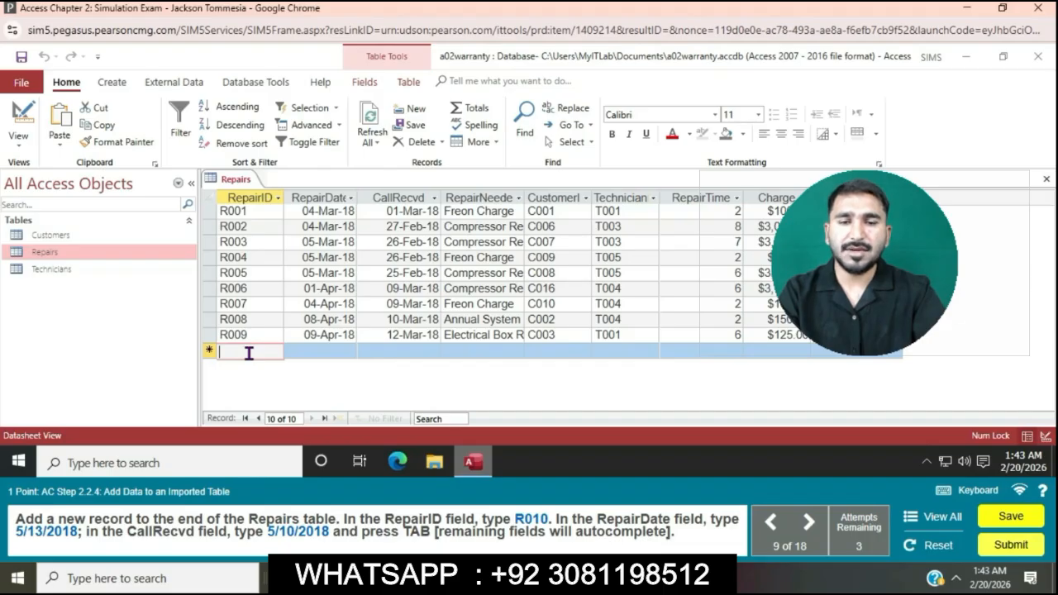
pyautogui.write('R010')
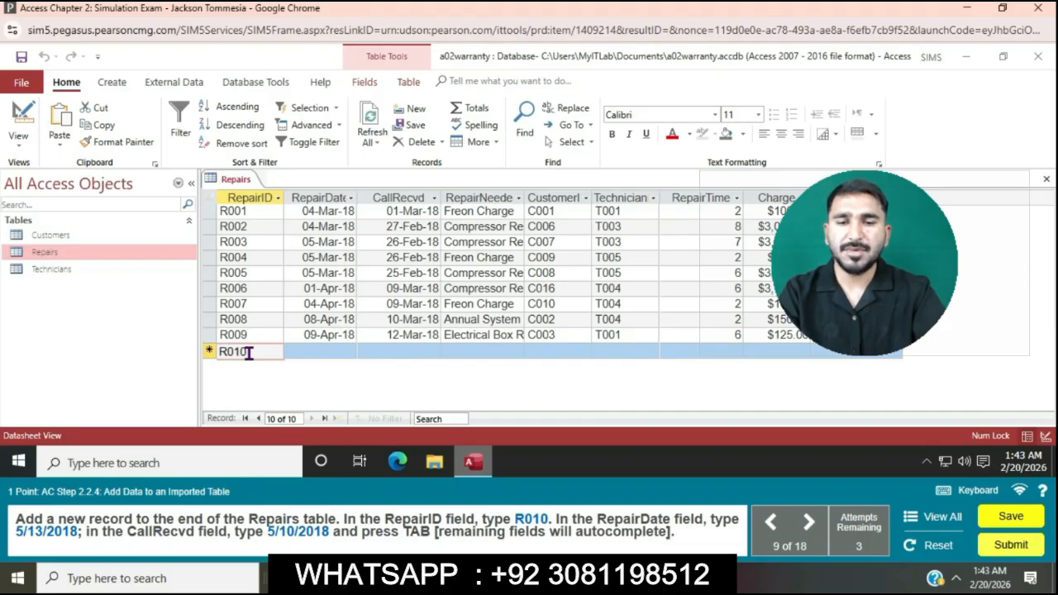
pyautogui.press('Tab')
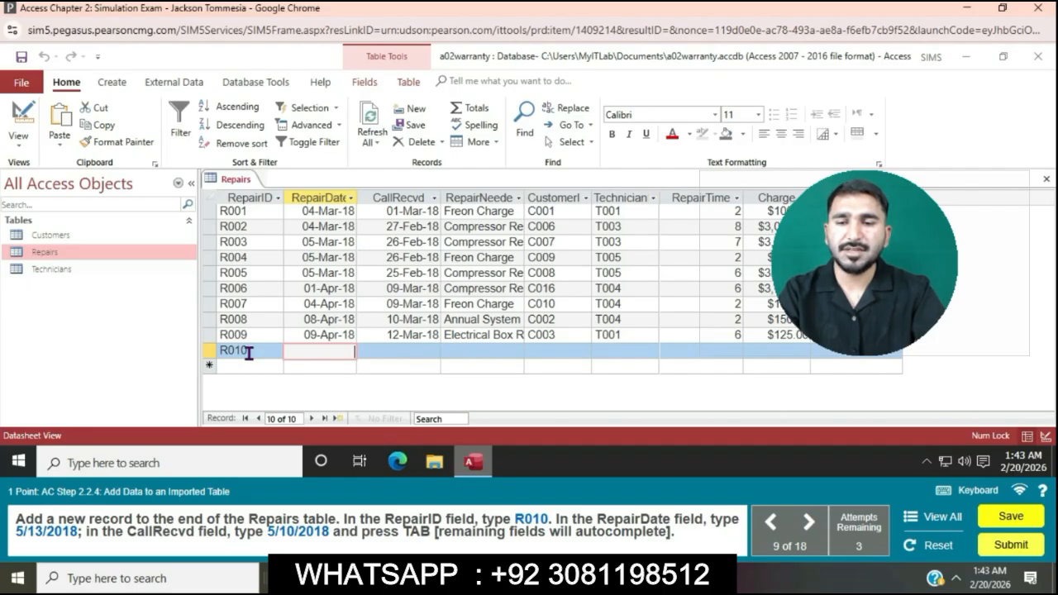
pyautogui.write('5/13/')
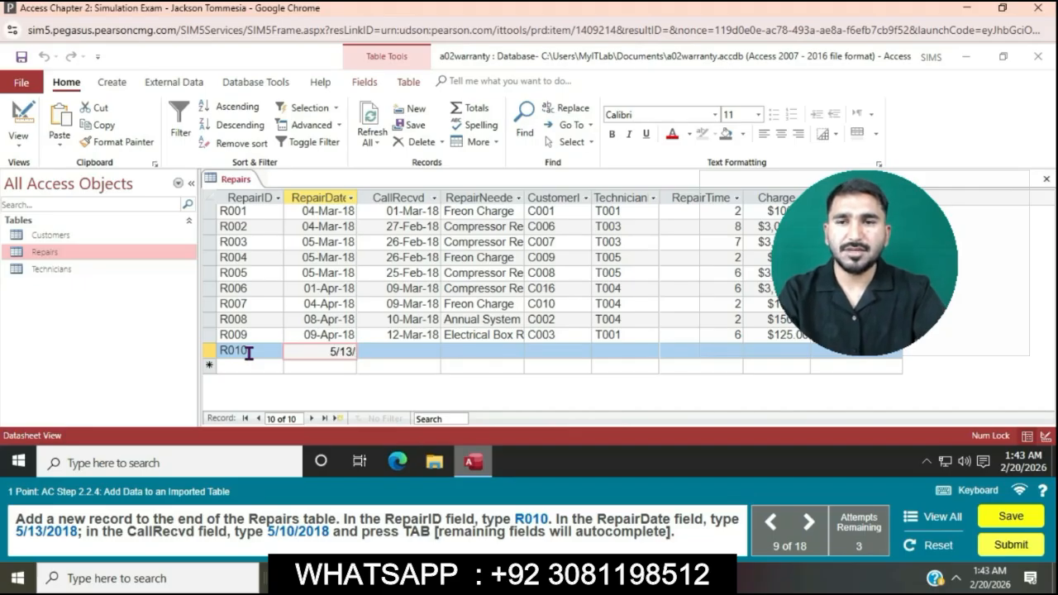
pyautogui.write('2018')
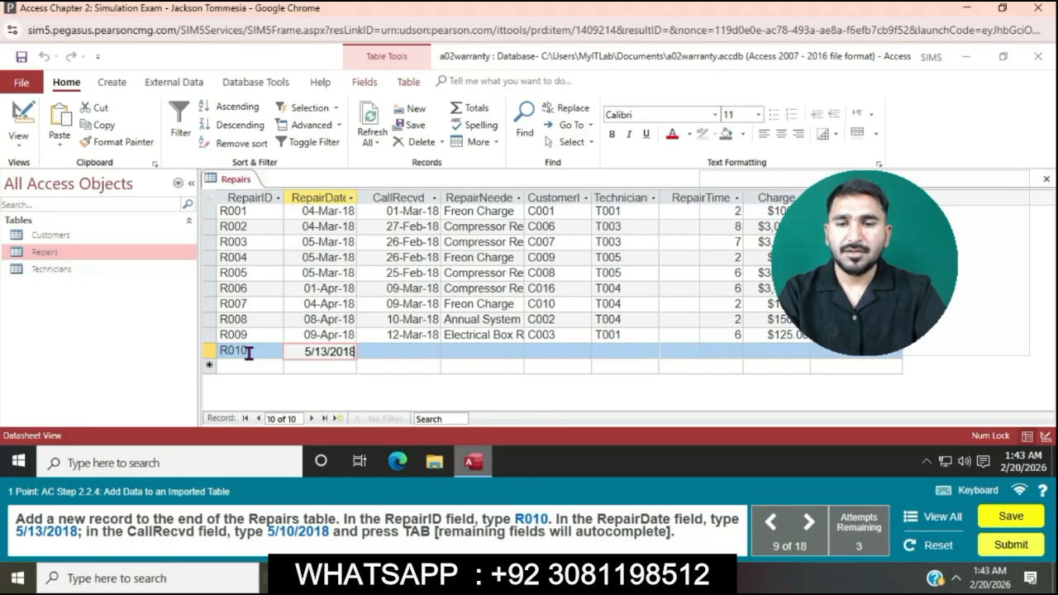
pyautogui.press('Tab')
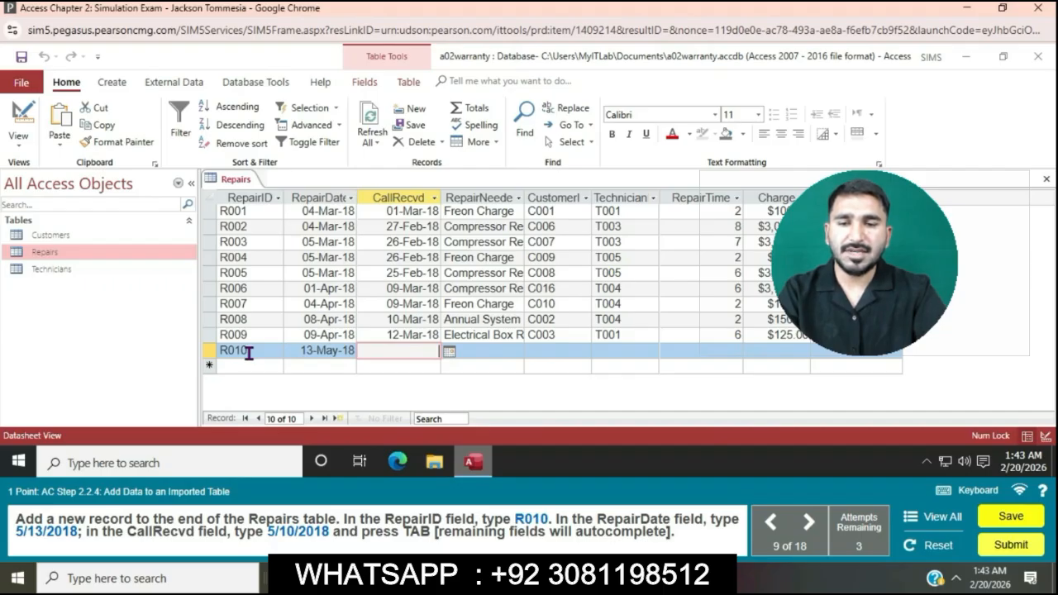
# Enter 5/10/2018 as the CallRecvd date of record R010 and move on to the following field
pyautogui.write('15')
pyautogui.press('BackSpace')
pyautogui.press('BackSpace')
pyautogui.write('5/')
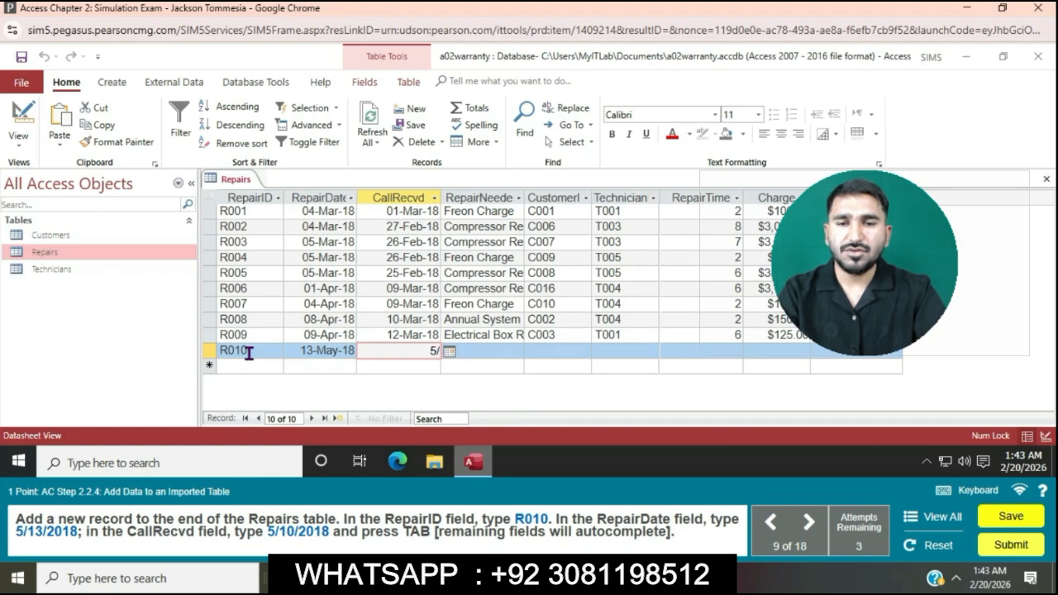
pyautogui.write('10/2018')
pyautogui.press('Tab')
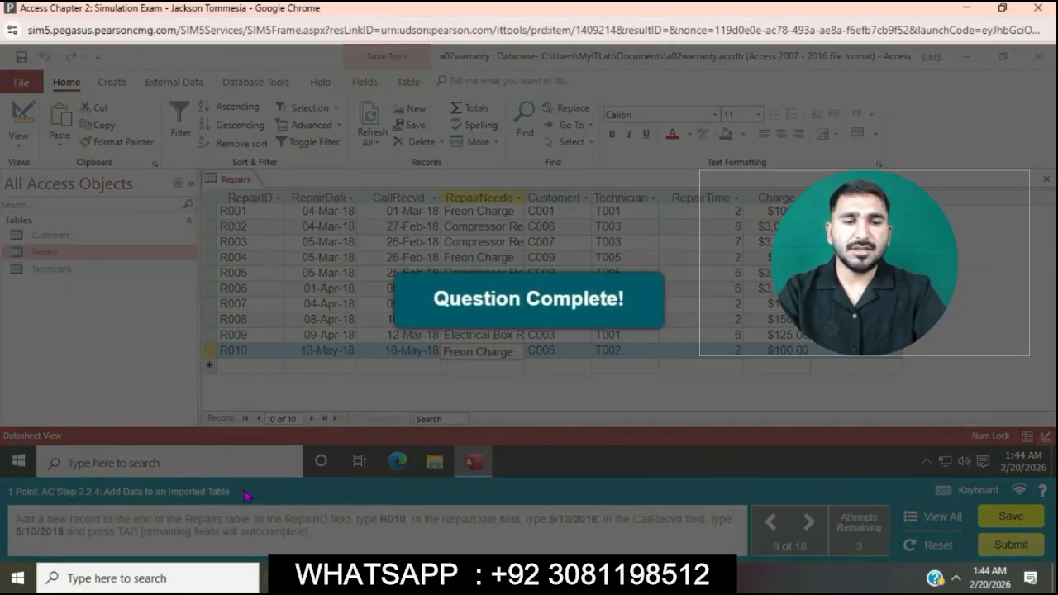